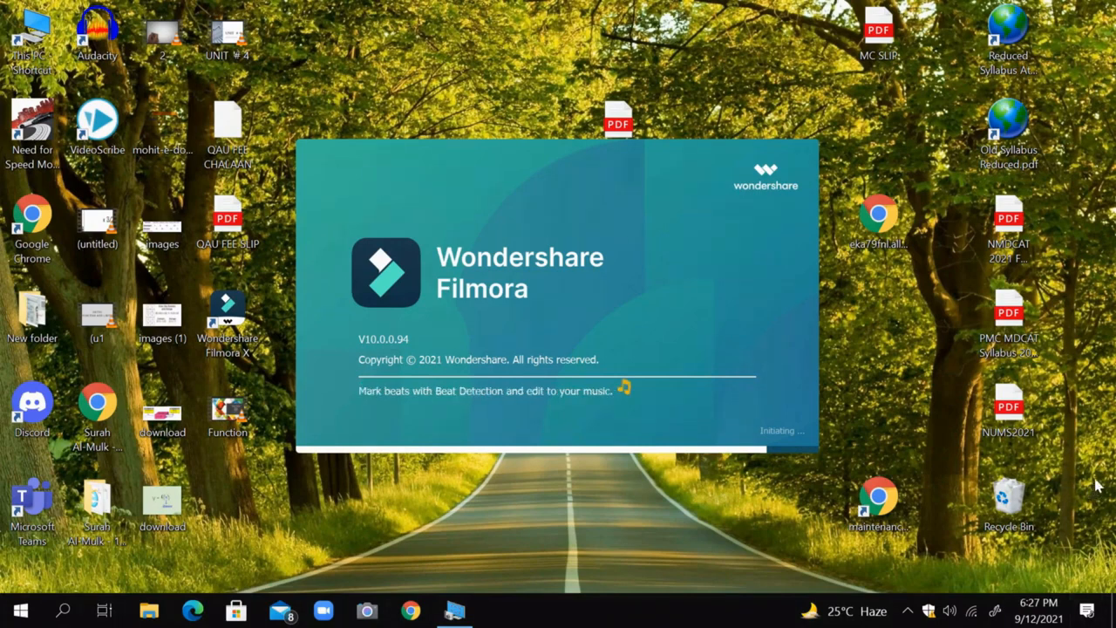
Quit Discord and TeamViewer running in the background, confirming the TeamViewer exit.
{"action": "left_click", "coordinate": [908, 609]}
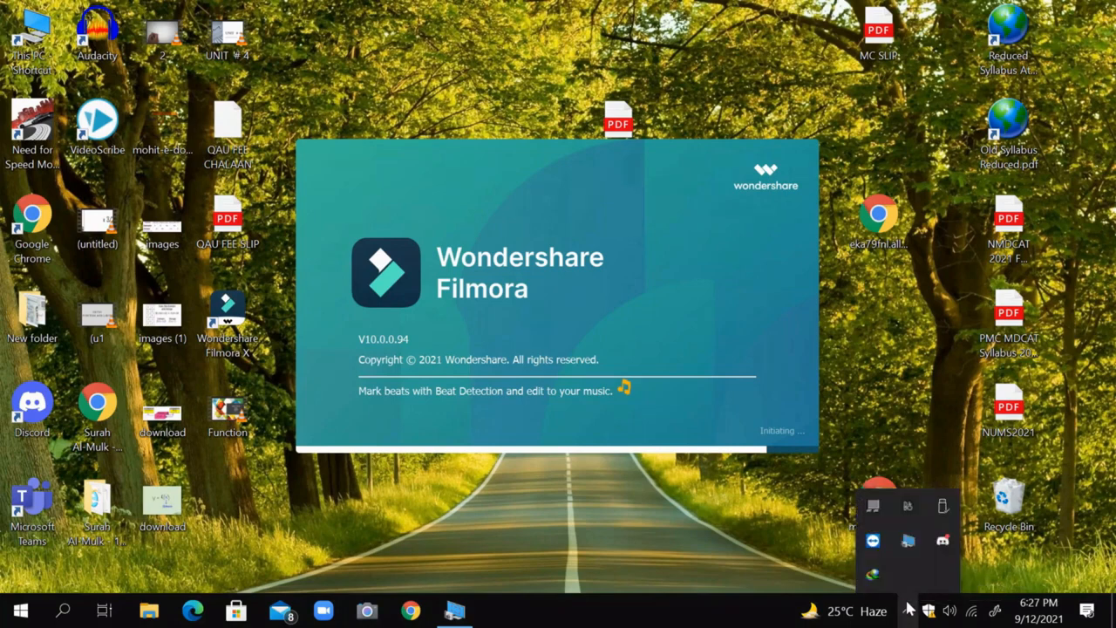
{"action": "right_click", "coordinate": [943, 541]}
{"action": "left_click", "coordinate": [963, 516]}
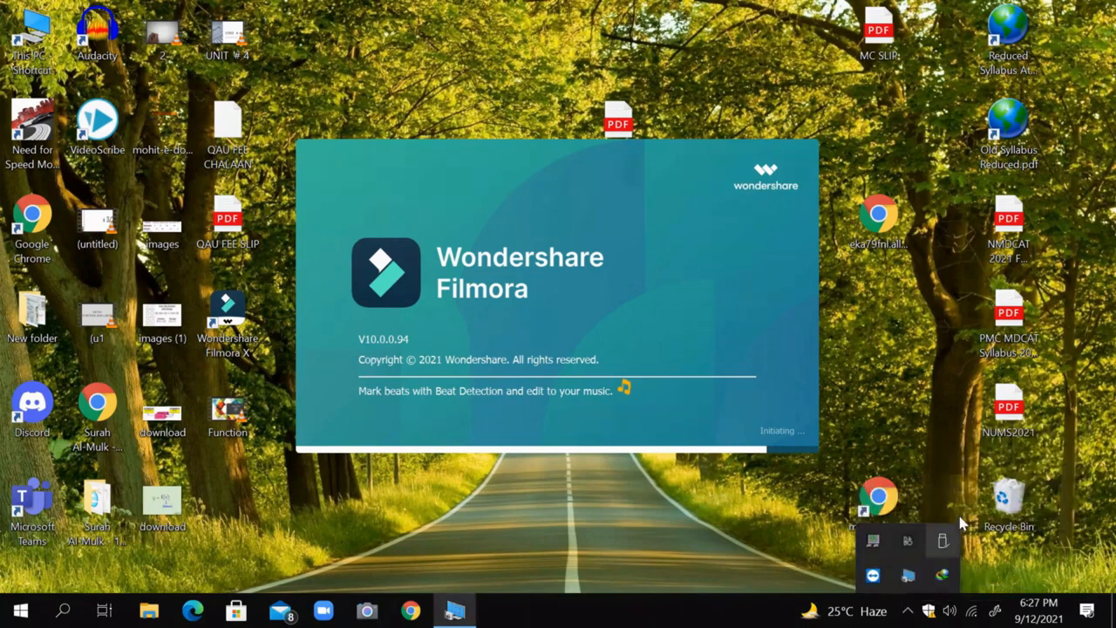
{"action": "right_click", "coordinate": [875, 576]}
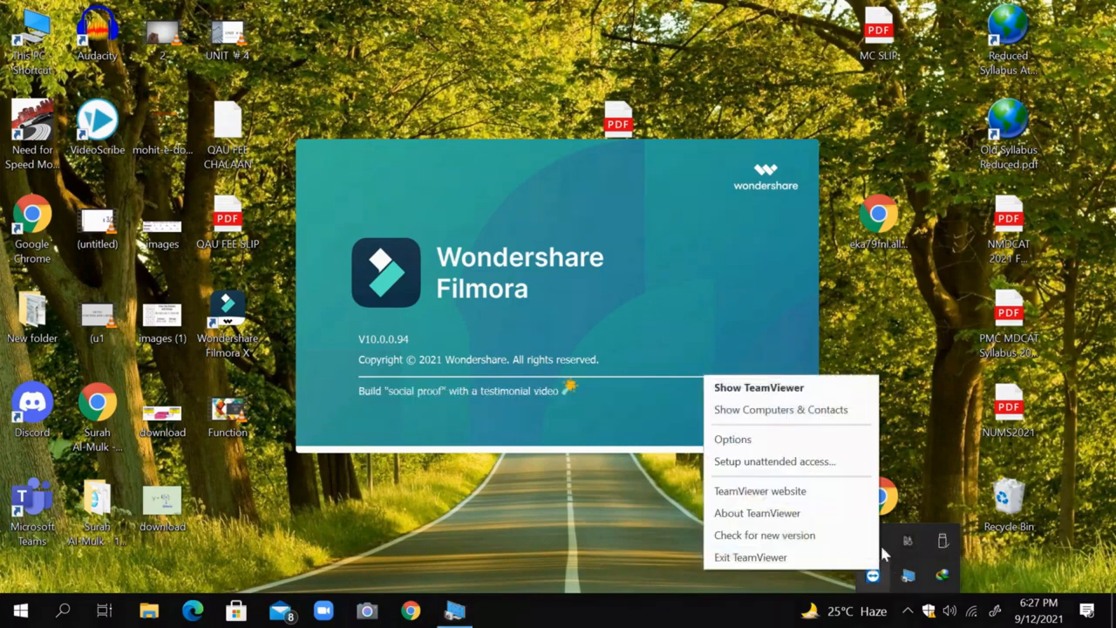
{"action": "left_click", "coordinate": [830, 565]}
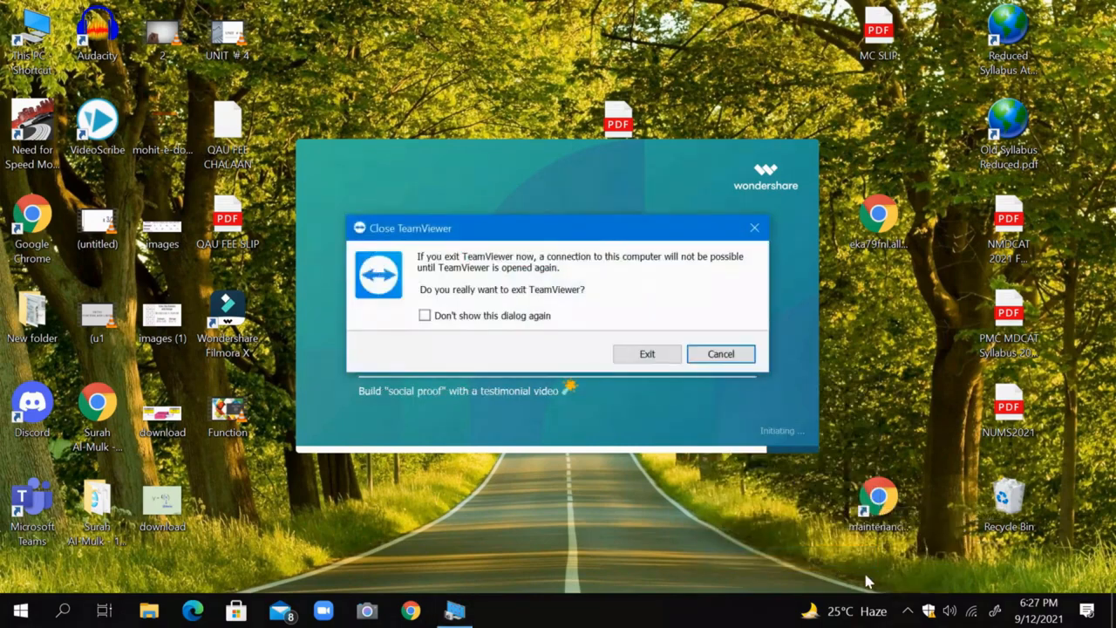
{"action": "left_click", "coordinate": [650, 355]}
Exit Internet Download Manager running in the background.
{"action": "left_click", "coordinate": [907, 610]}
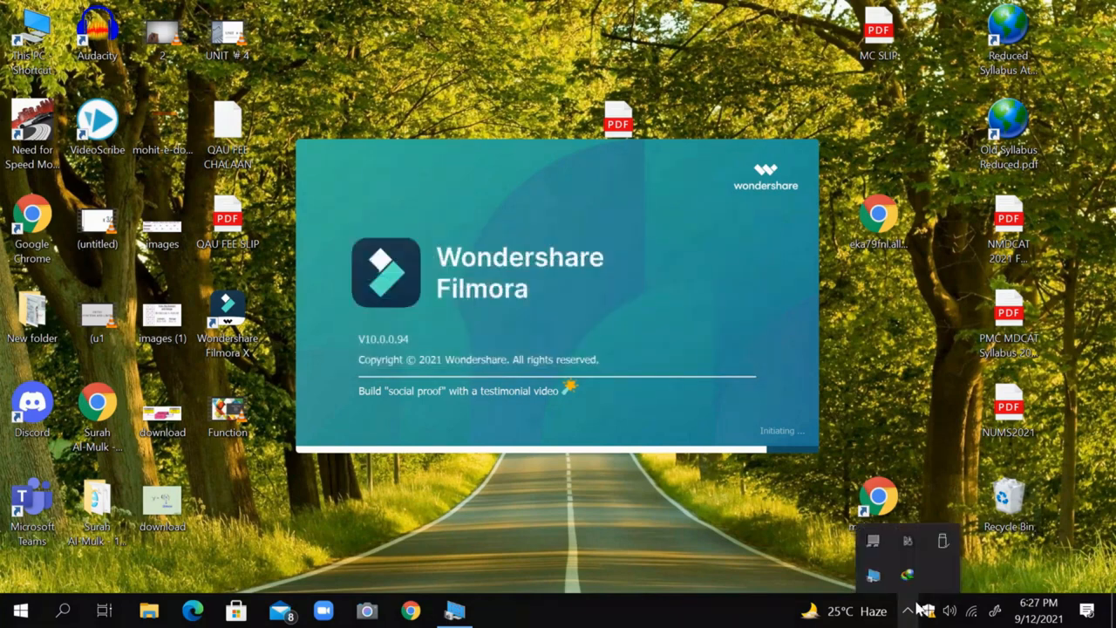
{"action": "right_click", "coordinate": [905, 580]}
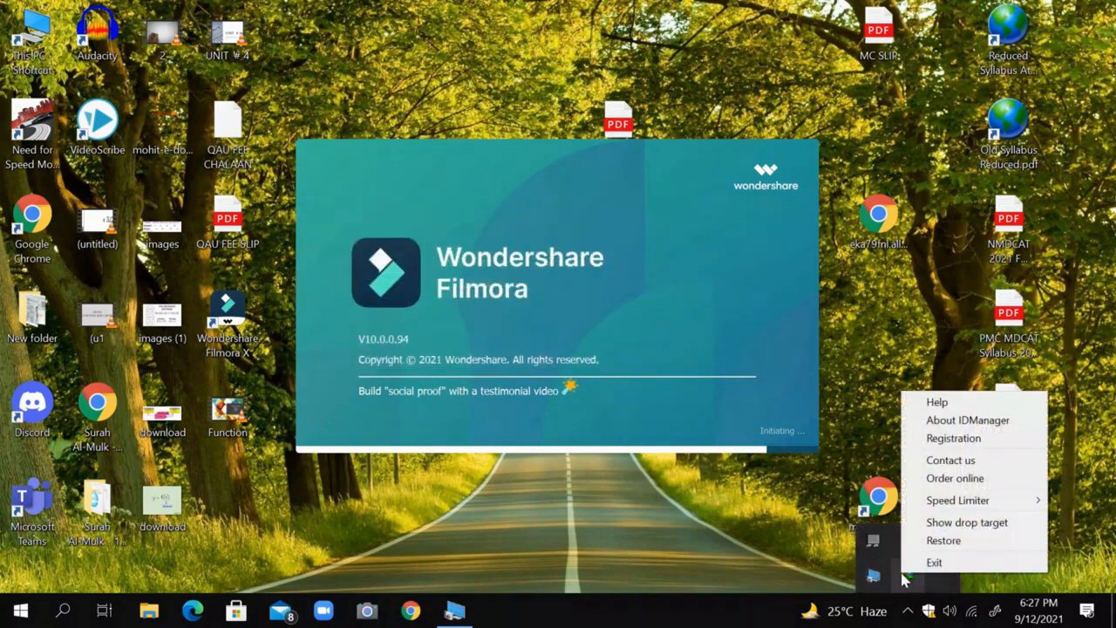
{"action": "left_click", "coordinate": [924, 563]}
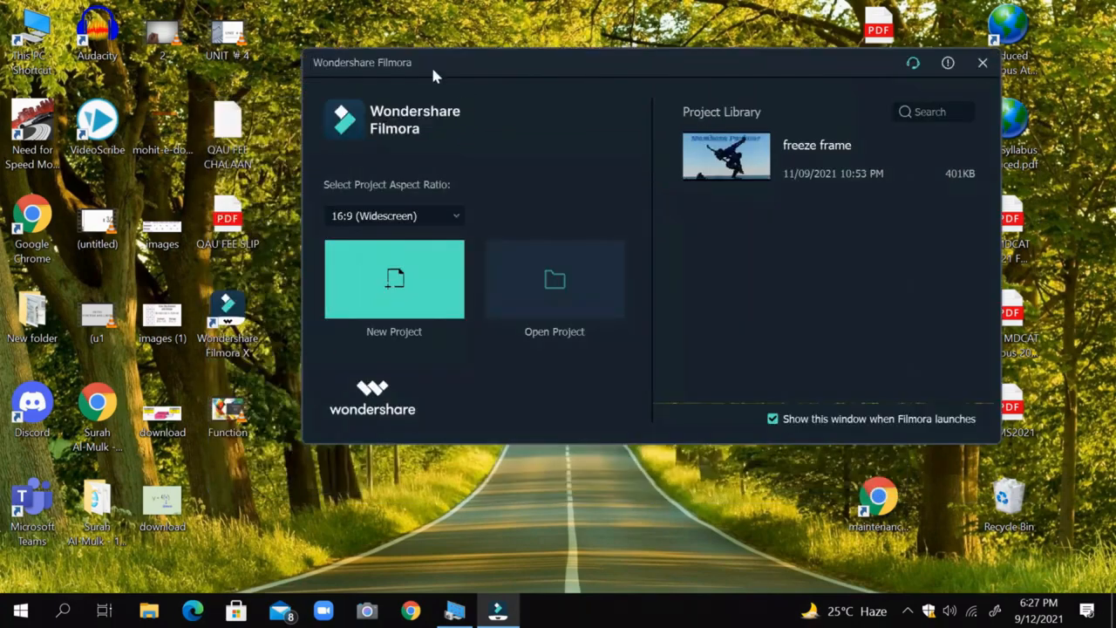
Look at the saved project files and the project aspect ratio setting from the Filmora start window.
{"action": "left_click_drag", "start_coordinate": [434, 76], "coordinate": [327, 87]}
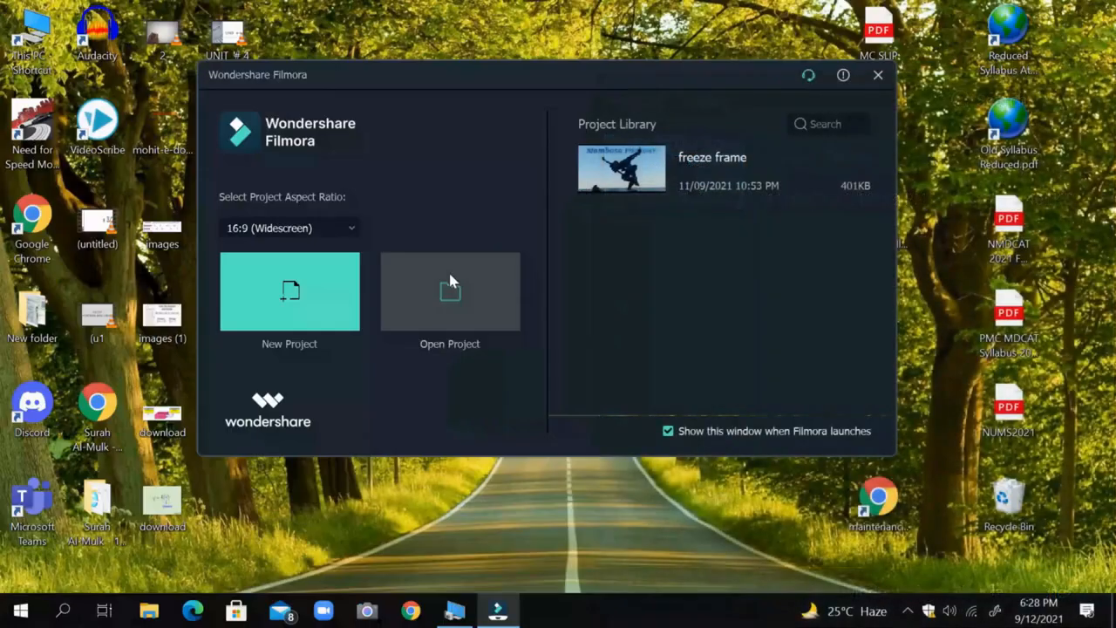
{"action": "left_click", "coordinate": [449, 271]}
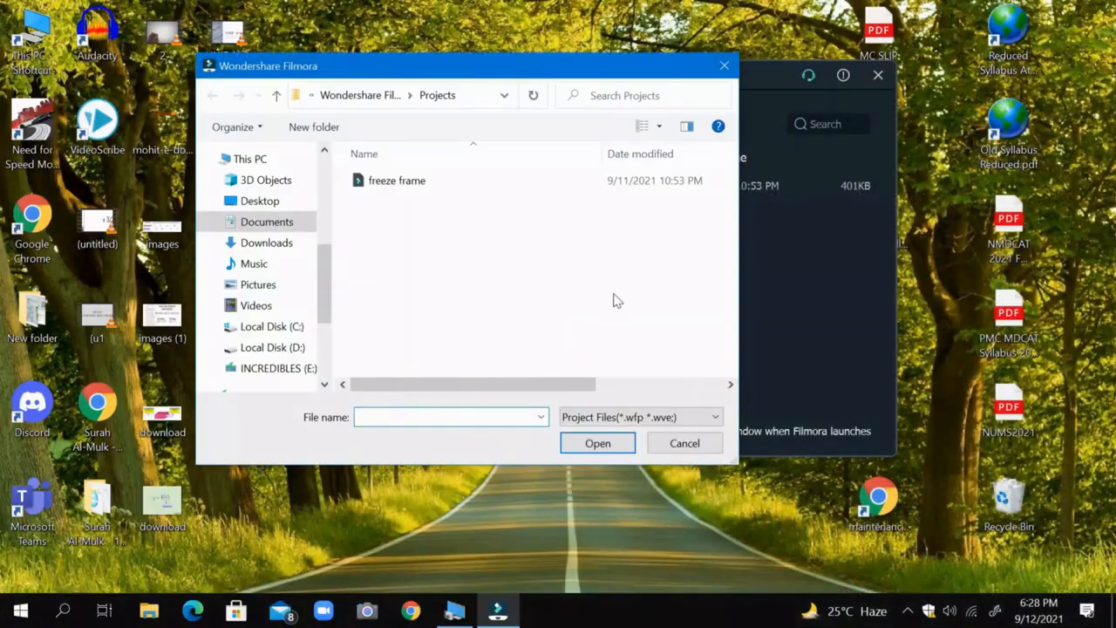
{"action": "left_click", "coordinate": [683, 446]}
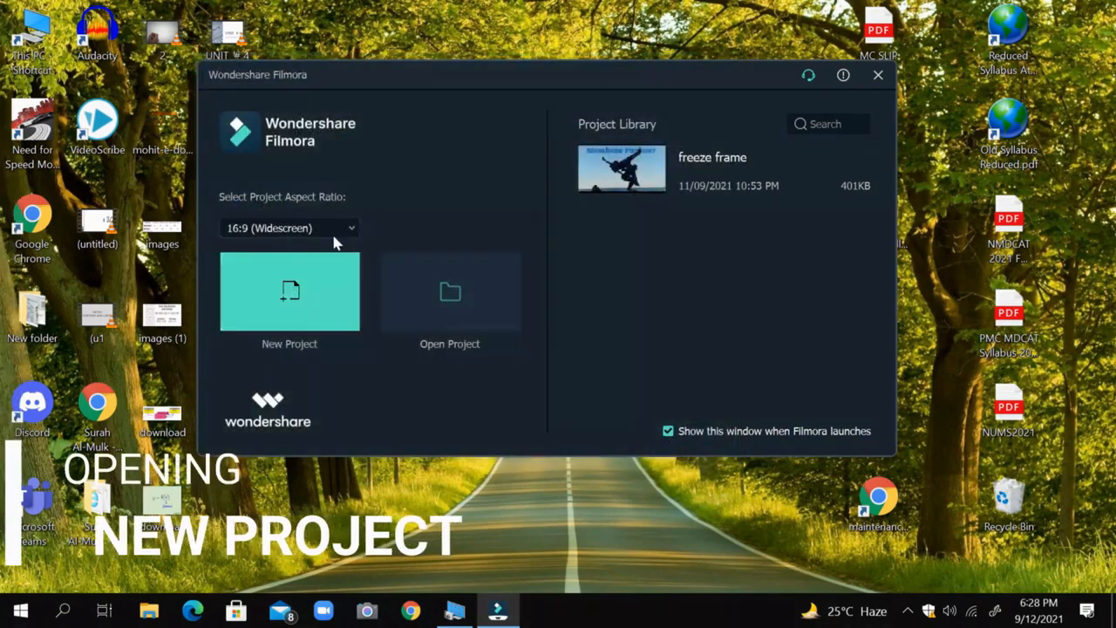
{"action": "left_click", "coordinate": [305, 230]}
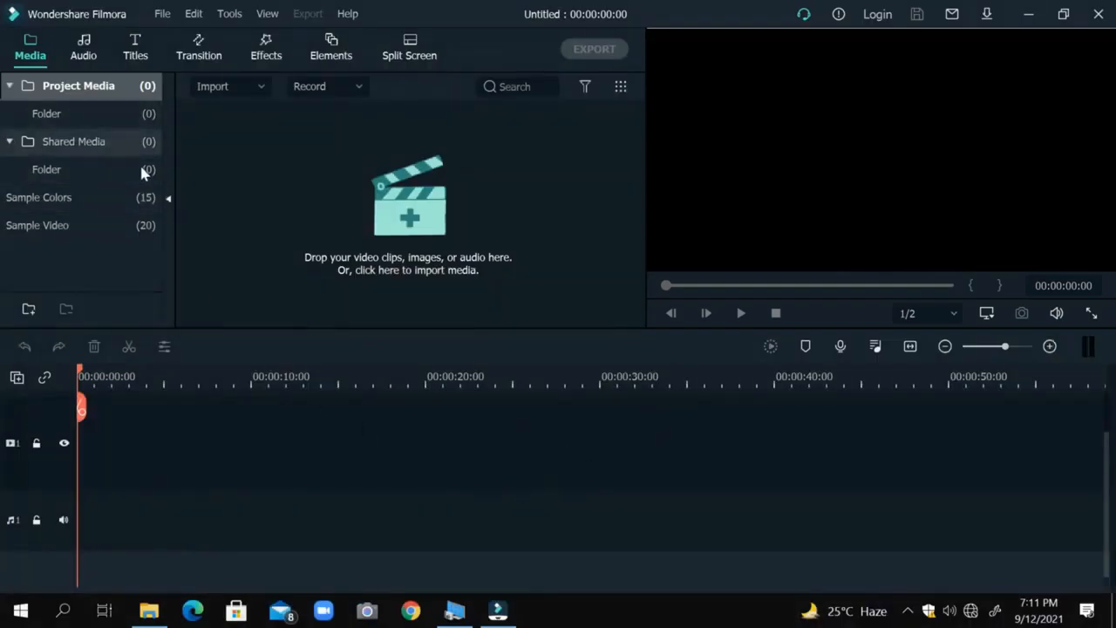
Browse the Project Media and Shared Media folders and the Rock category of the included audio.
{"action": "left_click", "coordinate": [140, 115]}
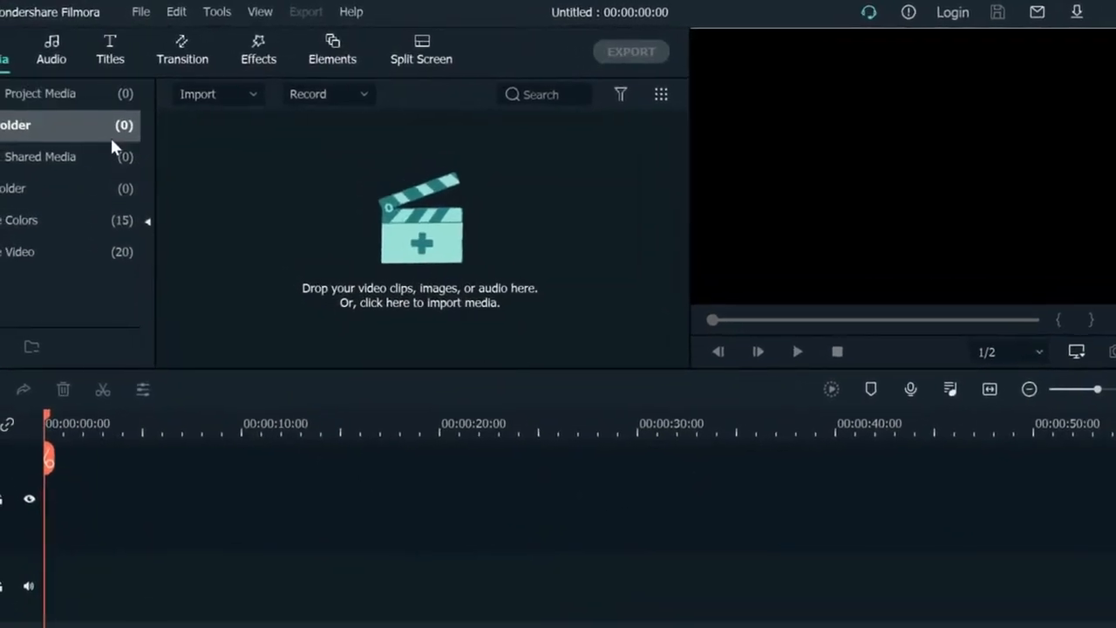
{"action": "left_click", "coordinate": [131, 179]}
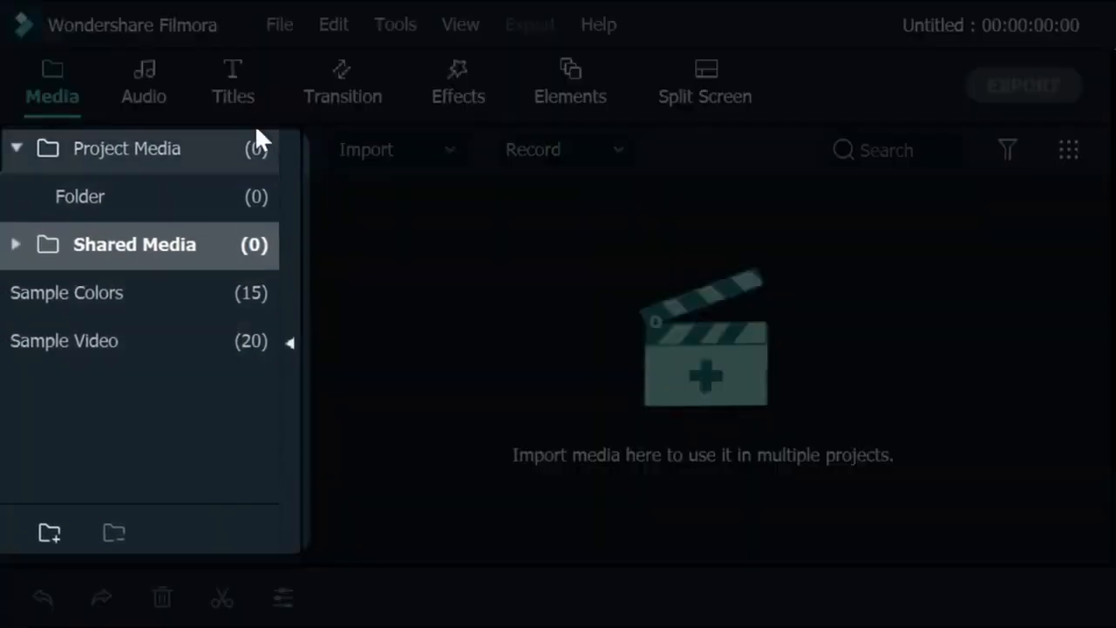
{"action": "left_click", "coordinate": [157, 83]}
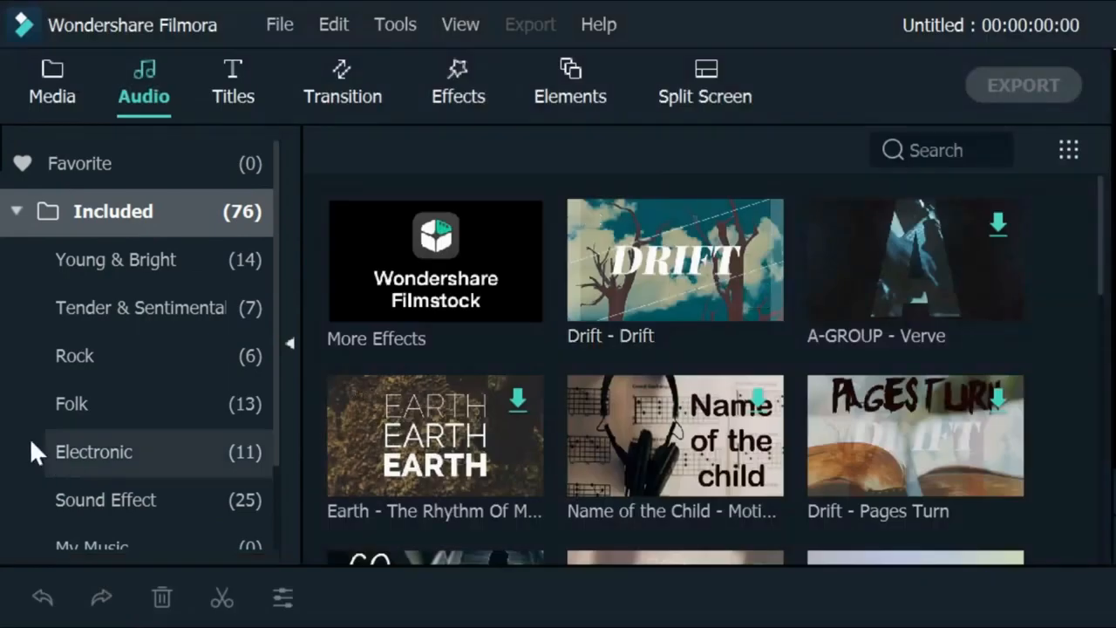
{"action": "left_click", "coordinate": [66, 365]}
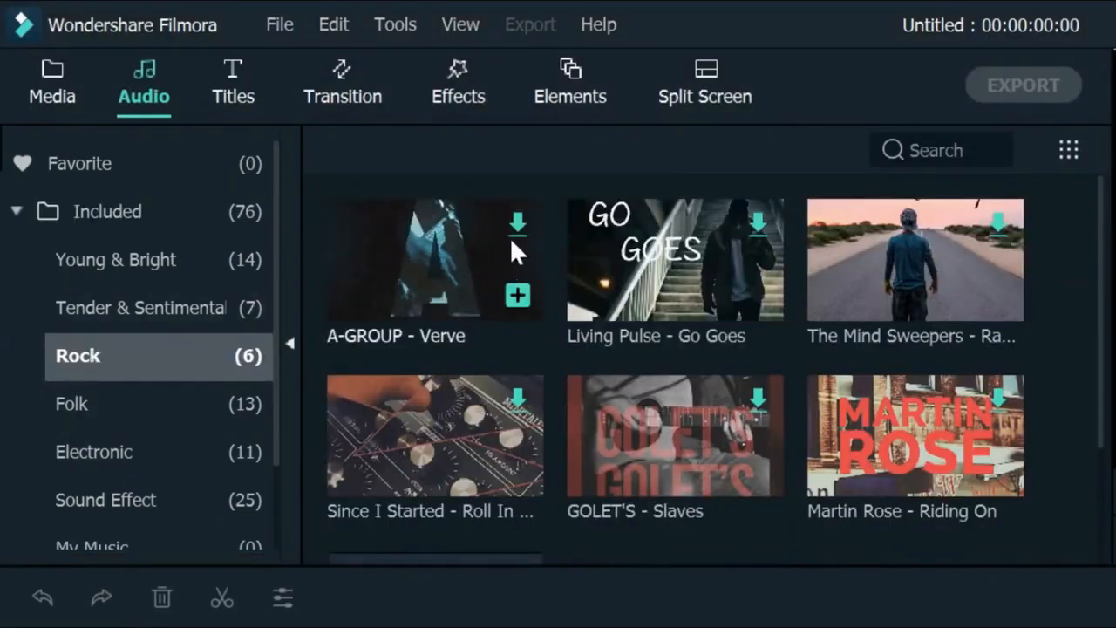
Browse the included title templates, covering the Custom and Titles categories and the full included collection.
{"action": "left_click", "coordinate": [235, 70]}
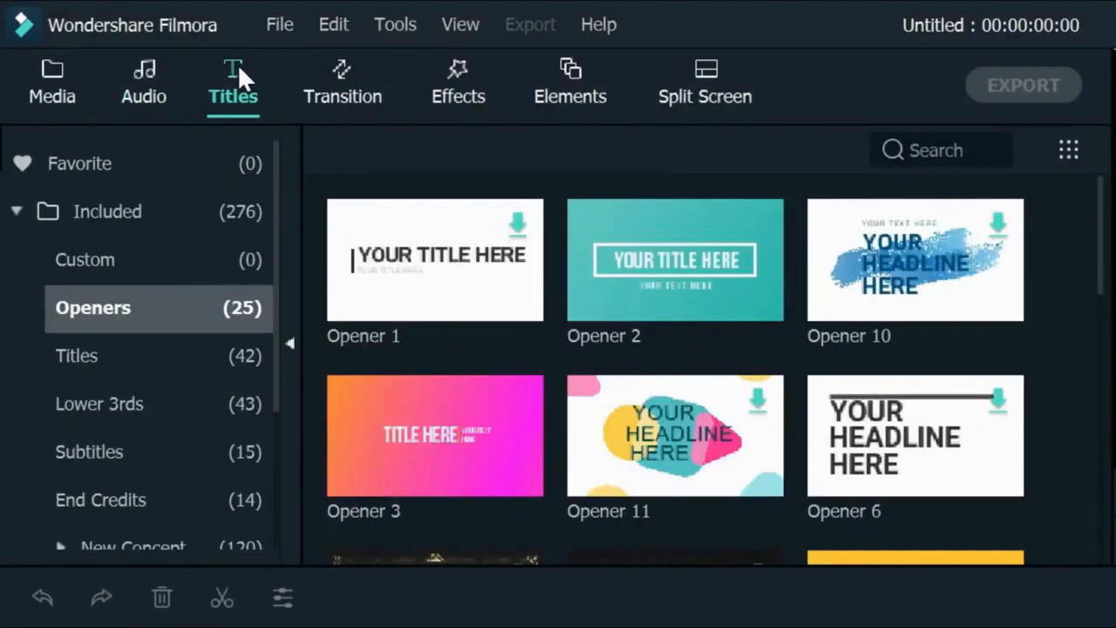
{"action": "left_click", "coordinate": [84, 255]}
{"action": "left_click", "coordinate": [79, 353]}
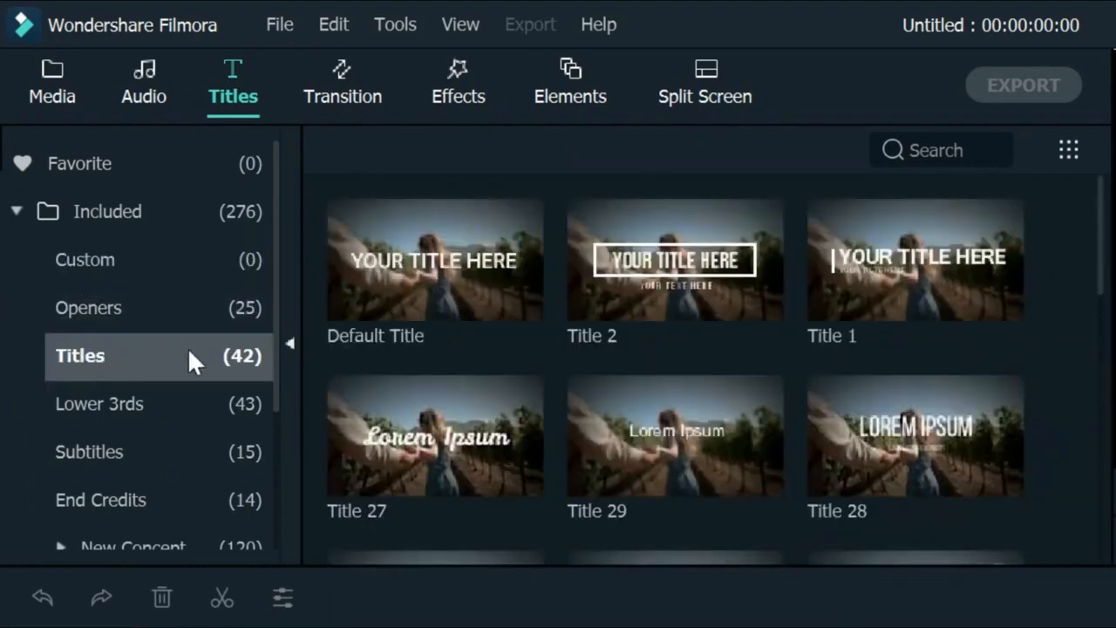
{"action": "left_click", "coordinate": [217, 206]}
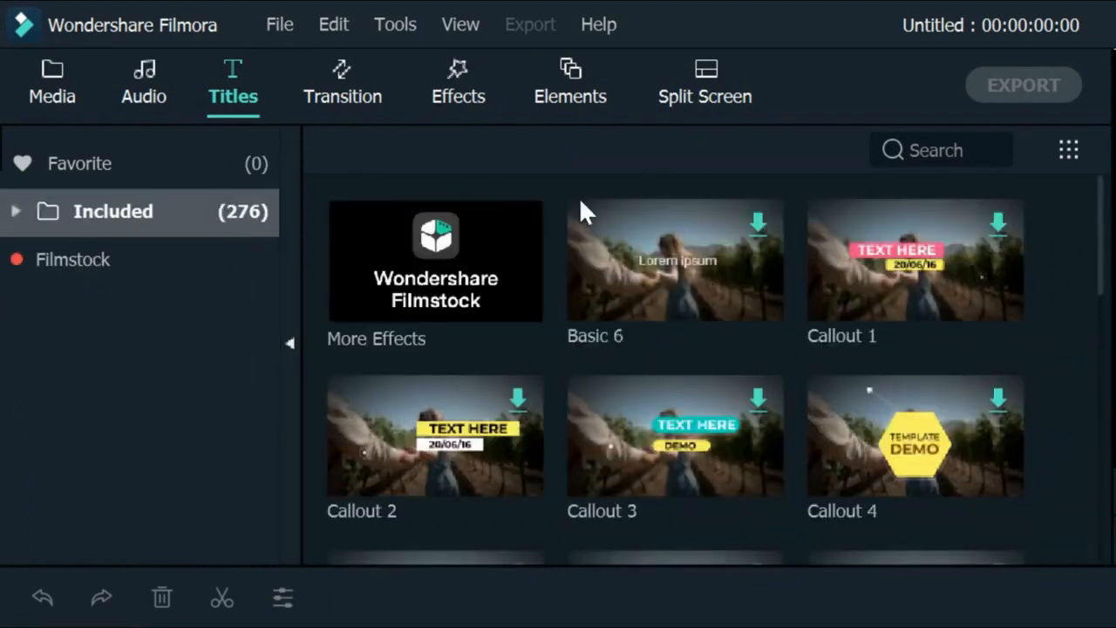
{"action": "left_click_drag", "start_coordinate": [1104, 217], "coordinate": [1109, 475]}
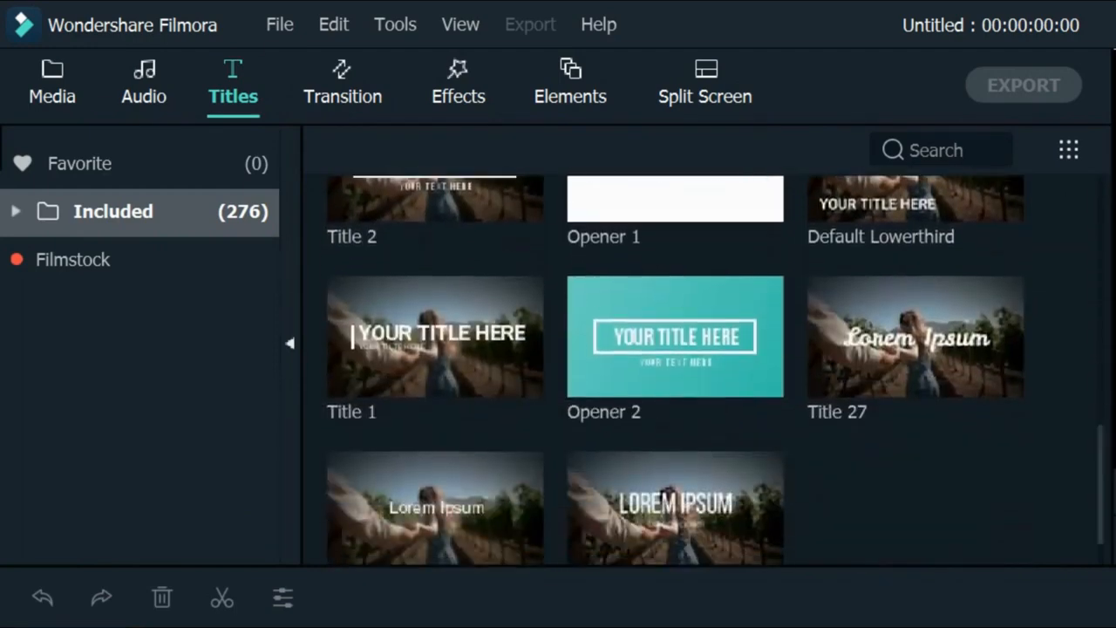
Browse the included transitions and the included video effects.
{"action": "left_click", "coordinate": [362, 61]}
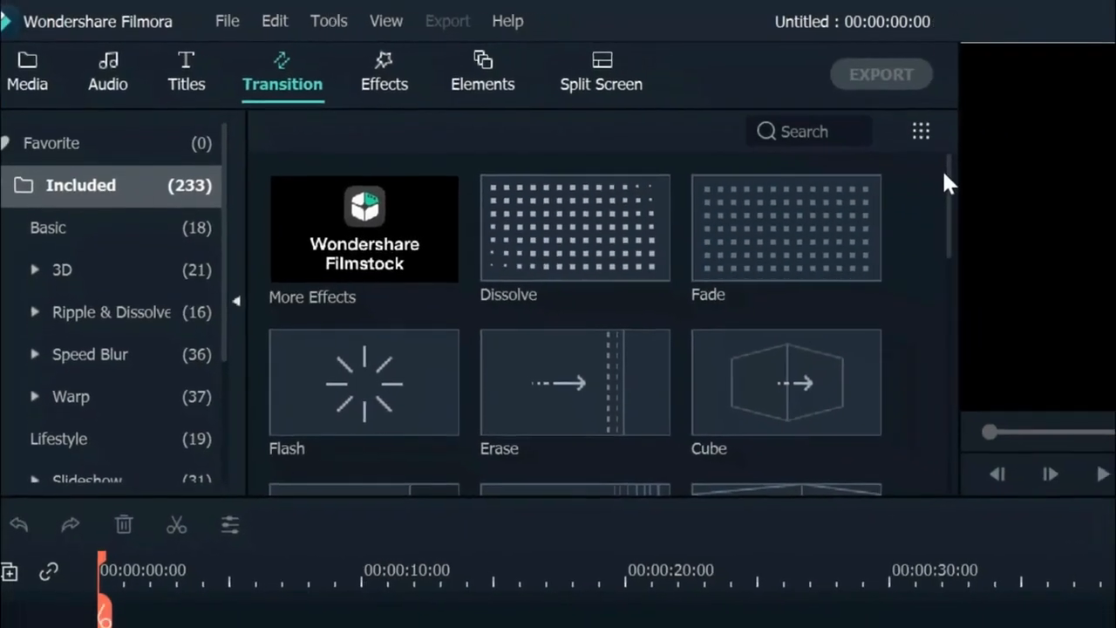
{"action": "left_click_drag", "start_coordinate": [875, 154], "coordinate": [658, 252]}
{"action": "left_click", "coordinate": [288, 54]}
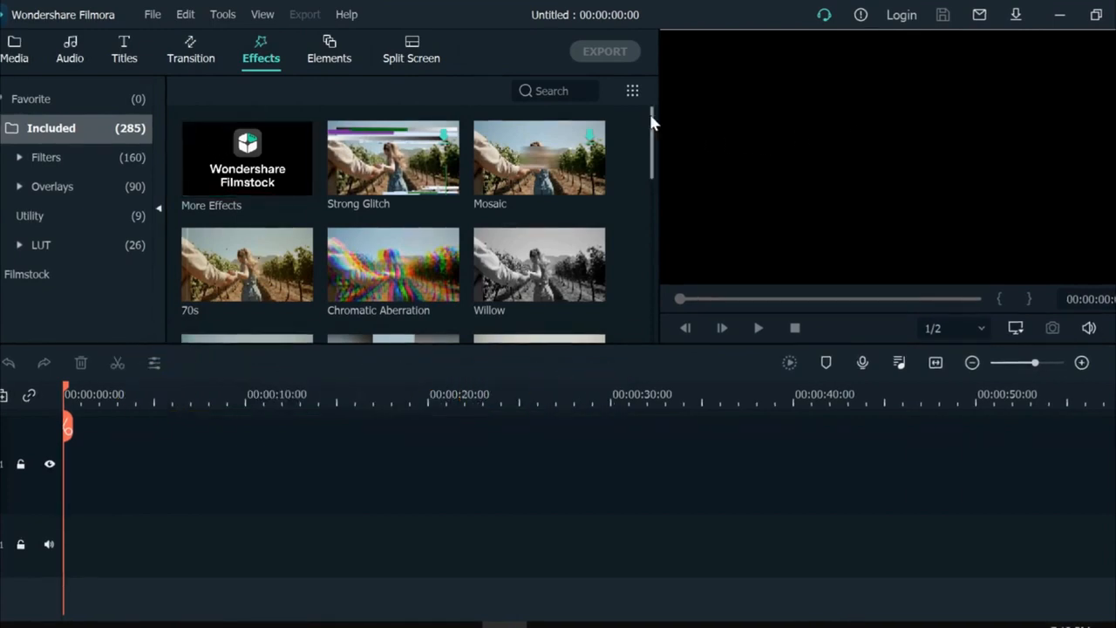
{"action": "left_click_drag", "start_coordinate": [650, 113], "coordinate": [635, 290]}
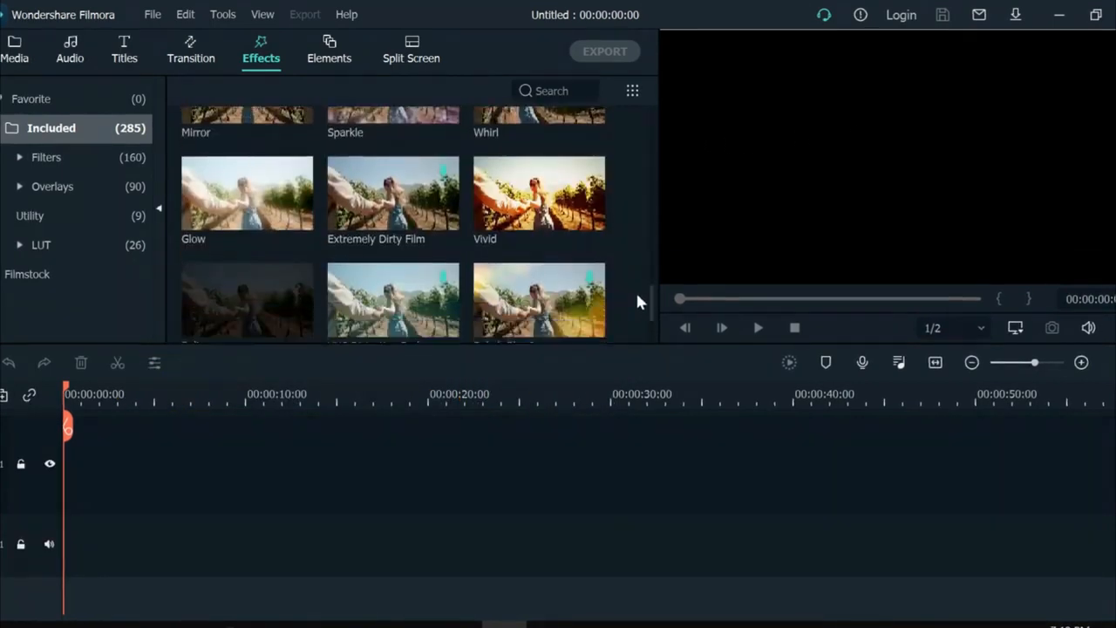
Browse the included elements and the split screen layouts down to the end of each collection.
{"action": "left_click", "coordinate": [335, 61]}
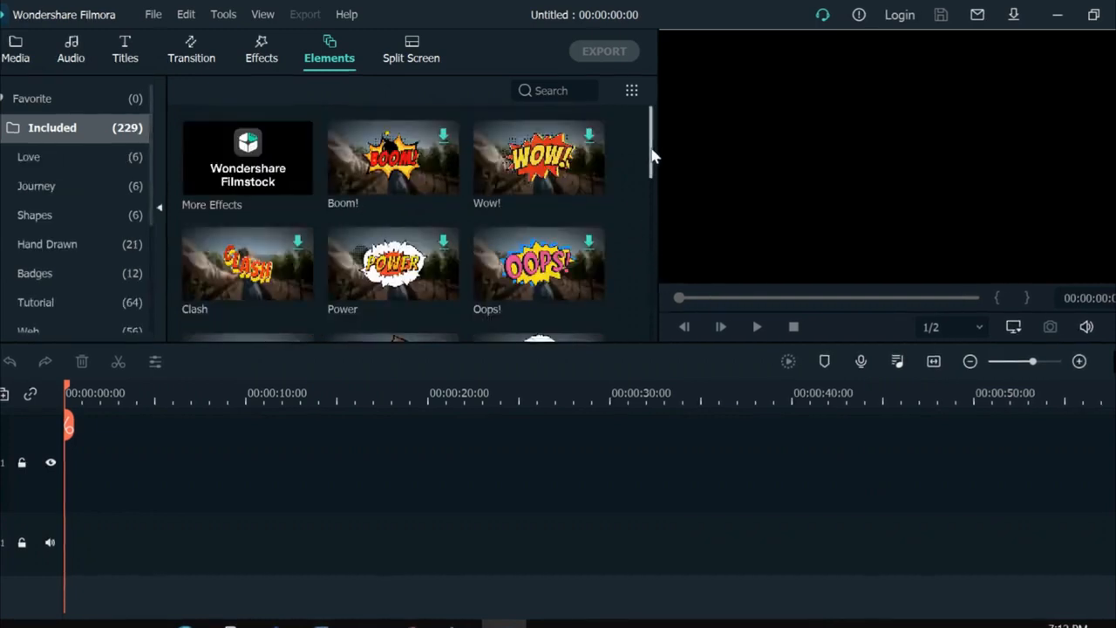
{"action": "left_click_drag", "start_coordinate": [652, 155], "coordinate": [676, 303]}
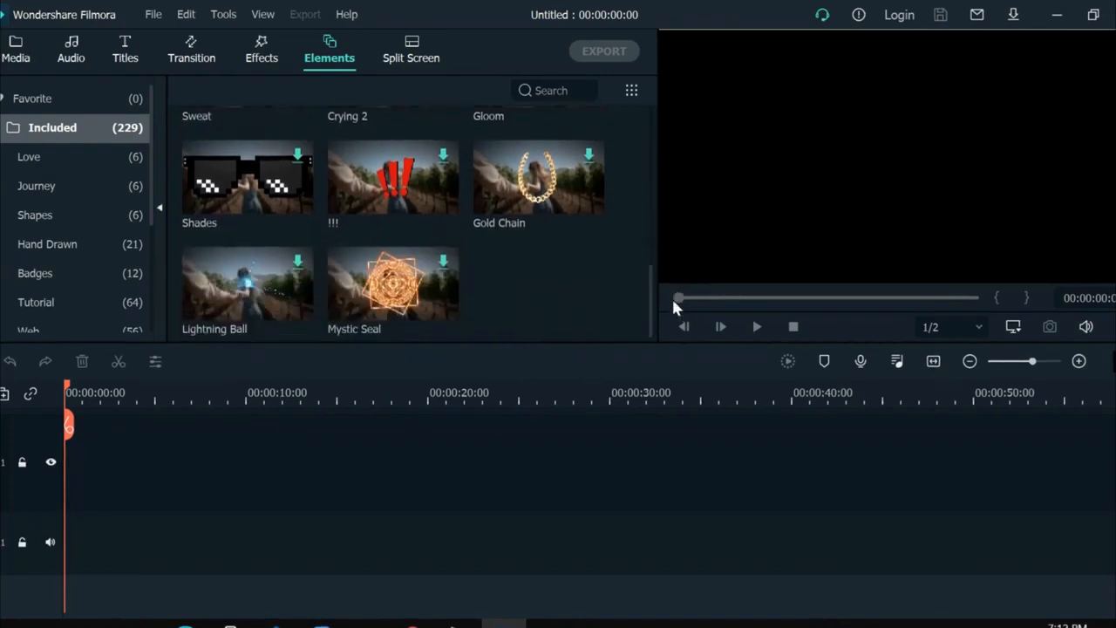
{"action": "left_click", "coordinate": [418, 57]}
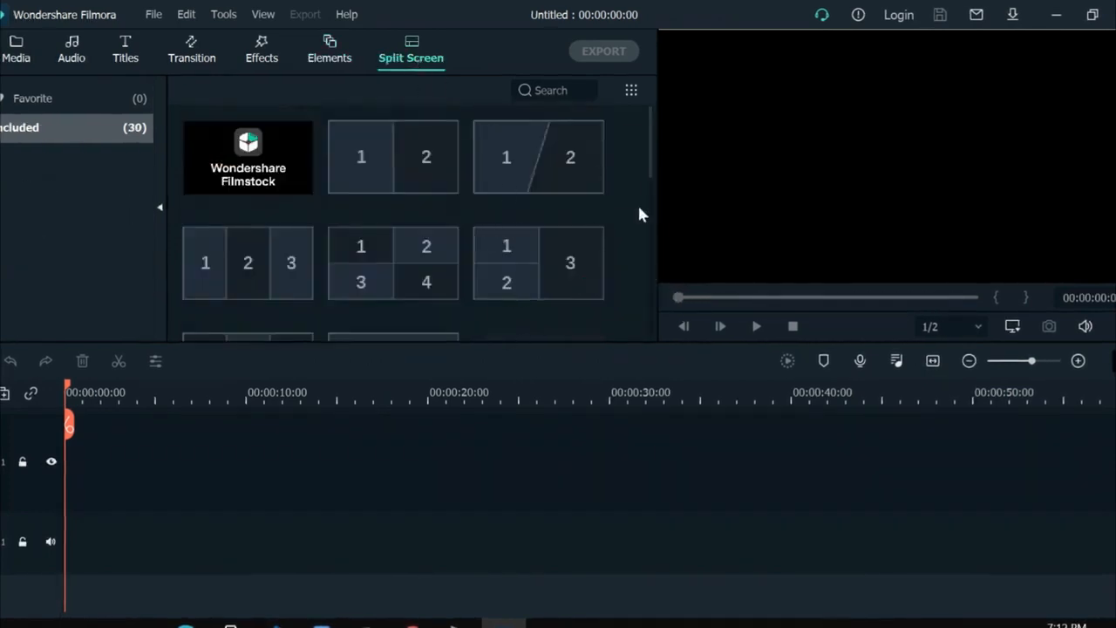
{"action": "left_click_drag", "start_coordinate": [653, 153], "coordinate": [656, 349]}
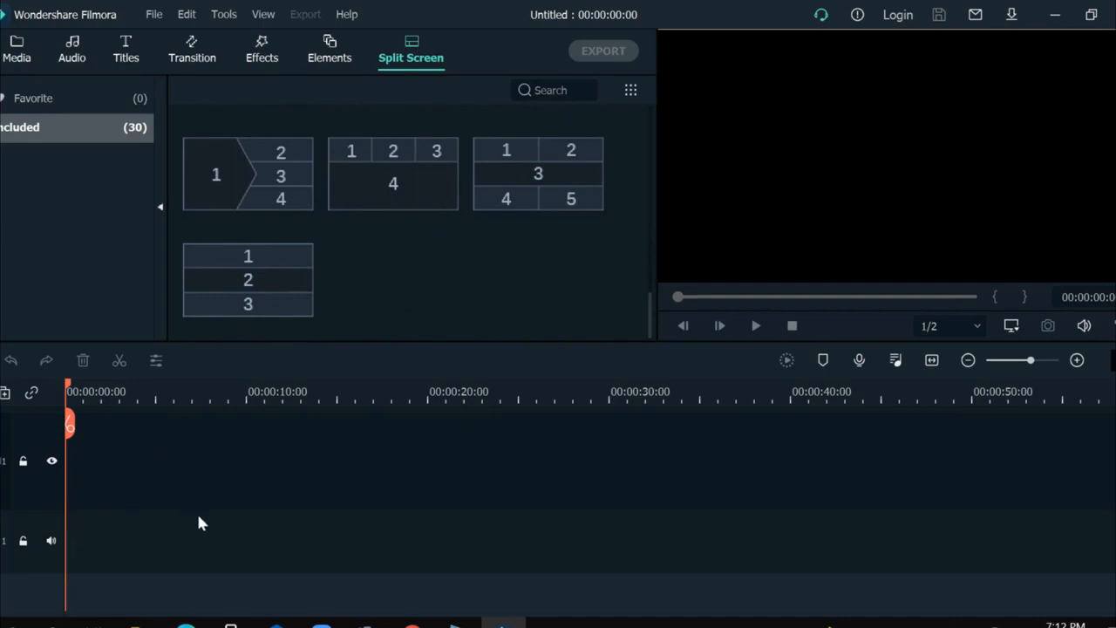
Import the video file 1F from the computer's Videos folder into Shared Media.
{"action": "left_click", "coordinate": [31, 52]}
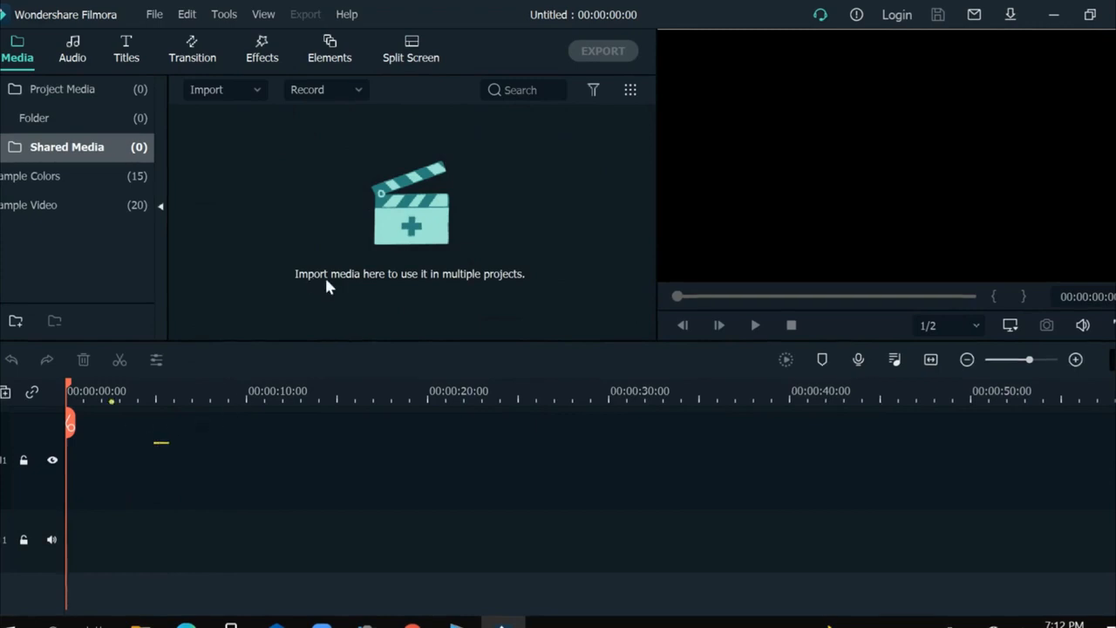
{"action": "left_click", "coordinate": [368, 198]}
{"action": "right_click", "coordinate": [368, 201]}
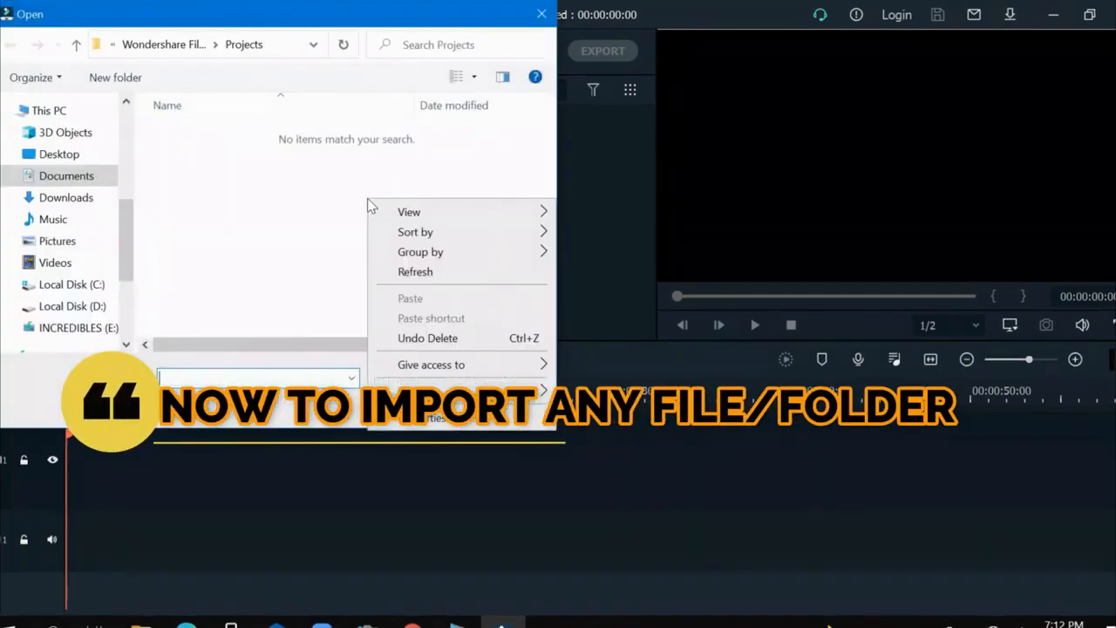
{"action": "left_click", "coordinate": [211, 277]}
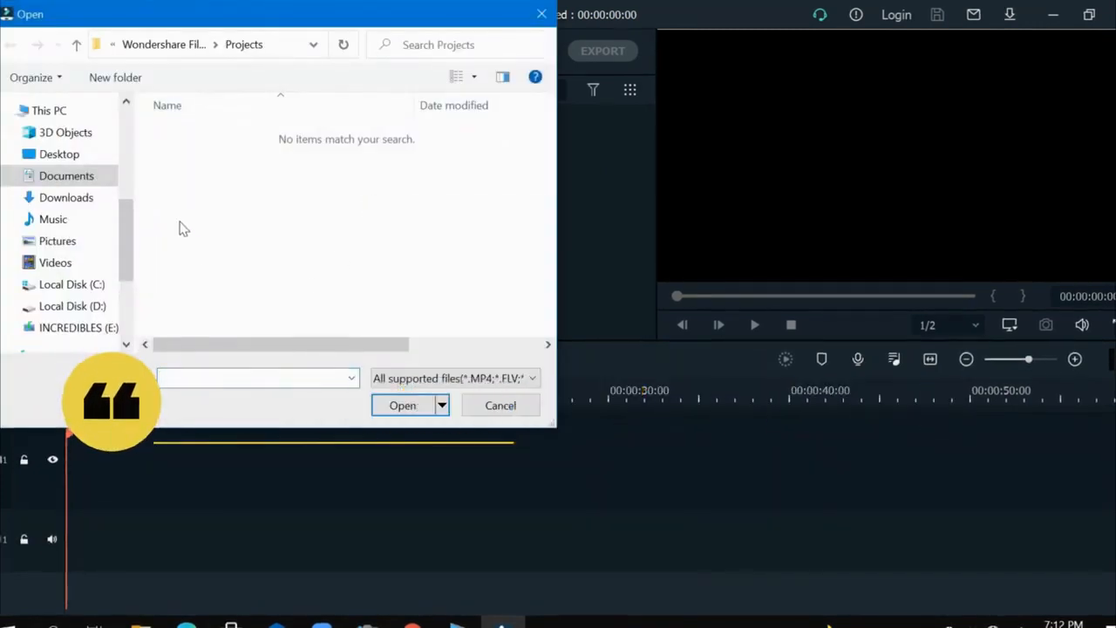
{"action": "left_click", "coordinate": [46, 262]}
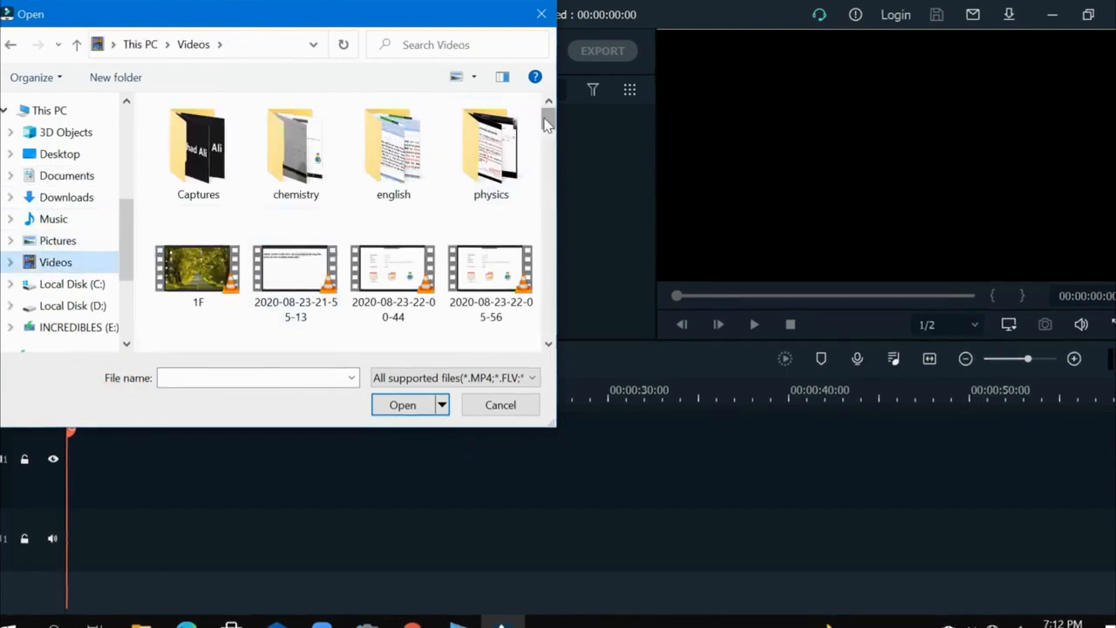
{"action": "double_click", "coordinate": [206, 265]}
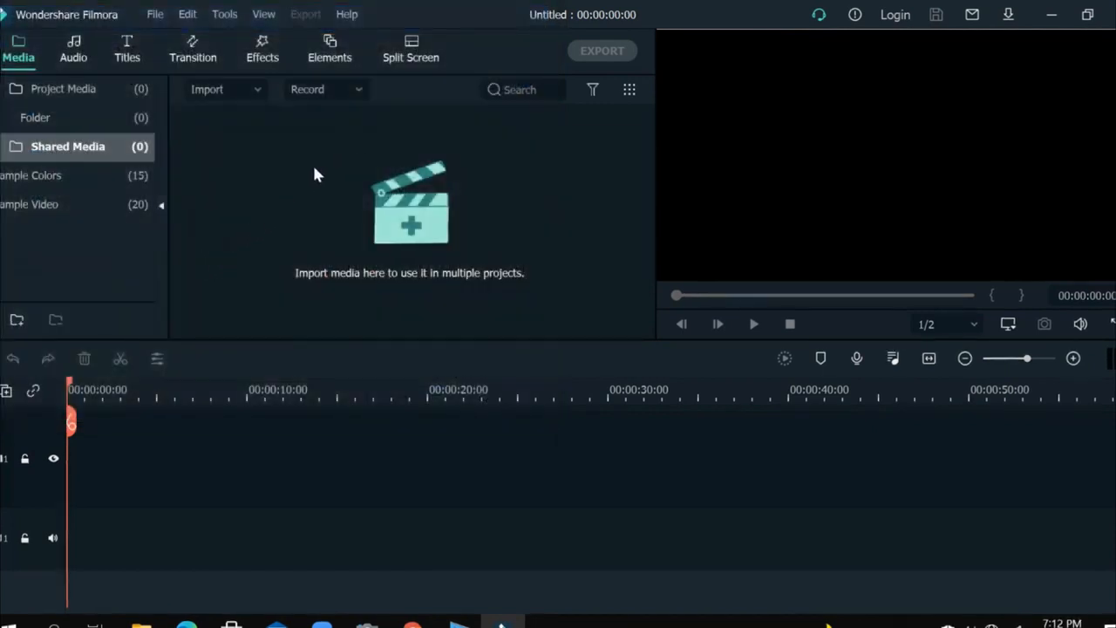
Look through the available options for importing media files, folders or camera footage.
{"action": "left_click", "coordinate": [158, 18]}
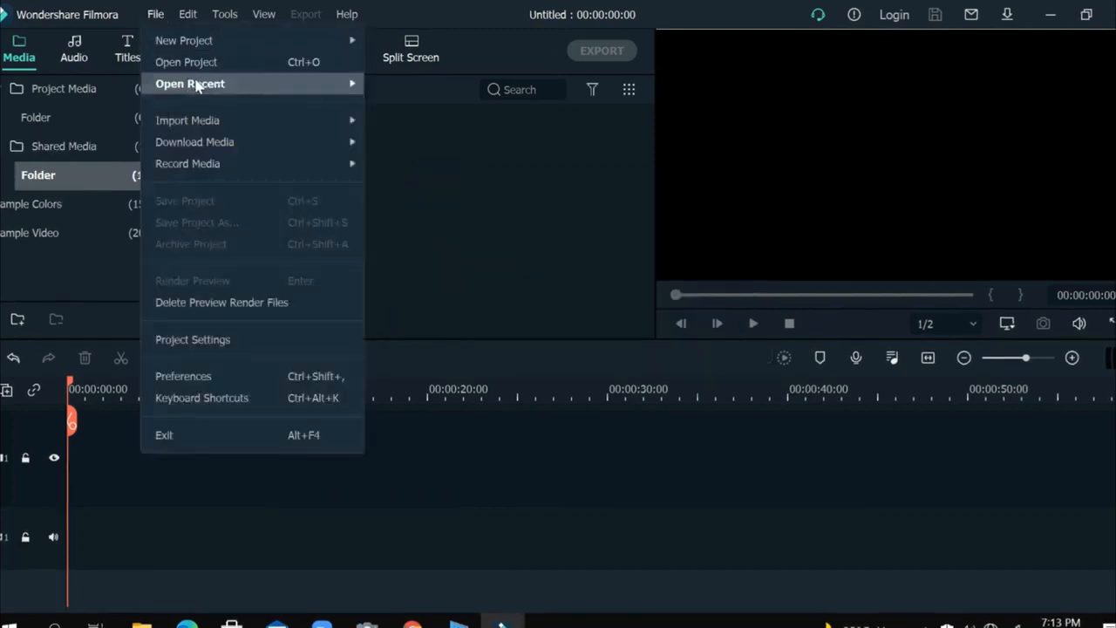
{"action": "mouse_move", "coordinate": [196, 120]}
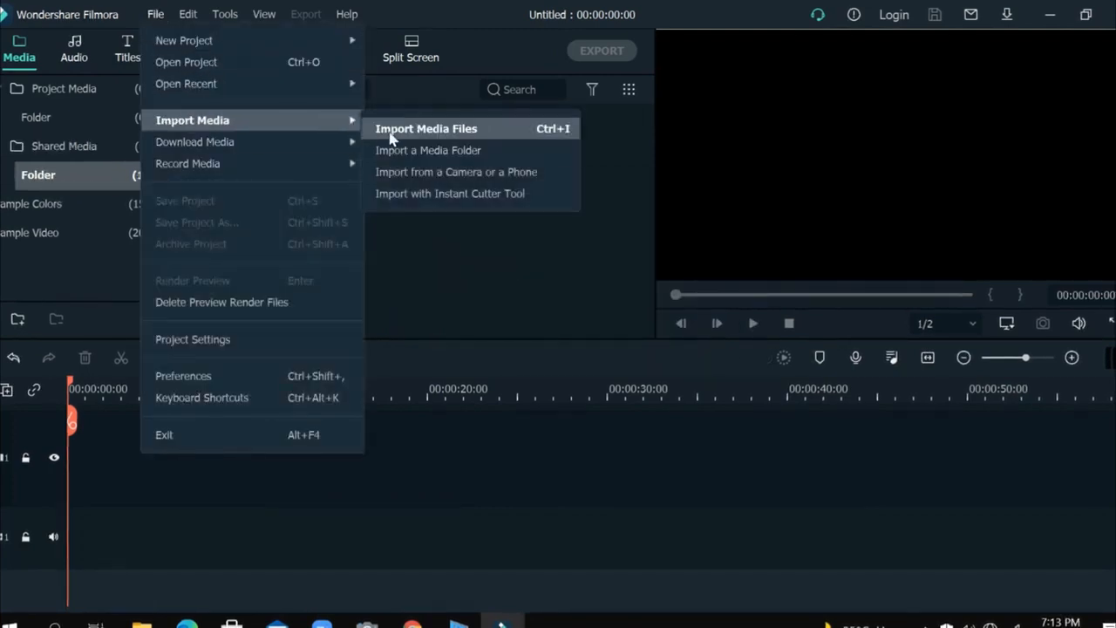
{"action": "left_click", "coordinate": [395, 259]}
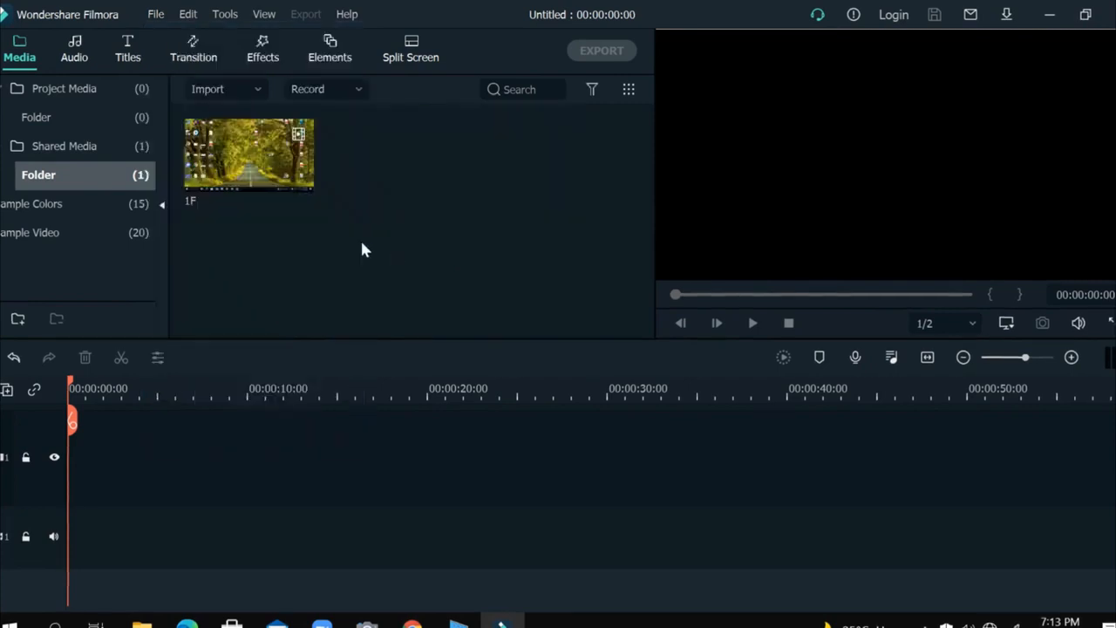
{"action": "mouse_move", "coordinate": [249, 131]}
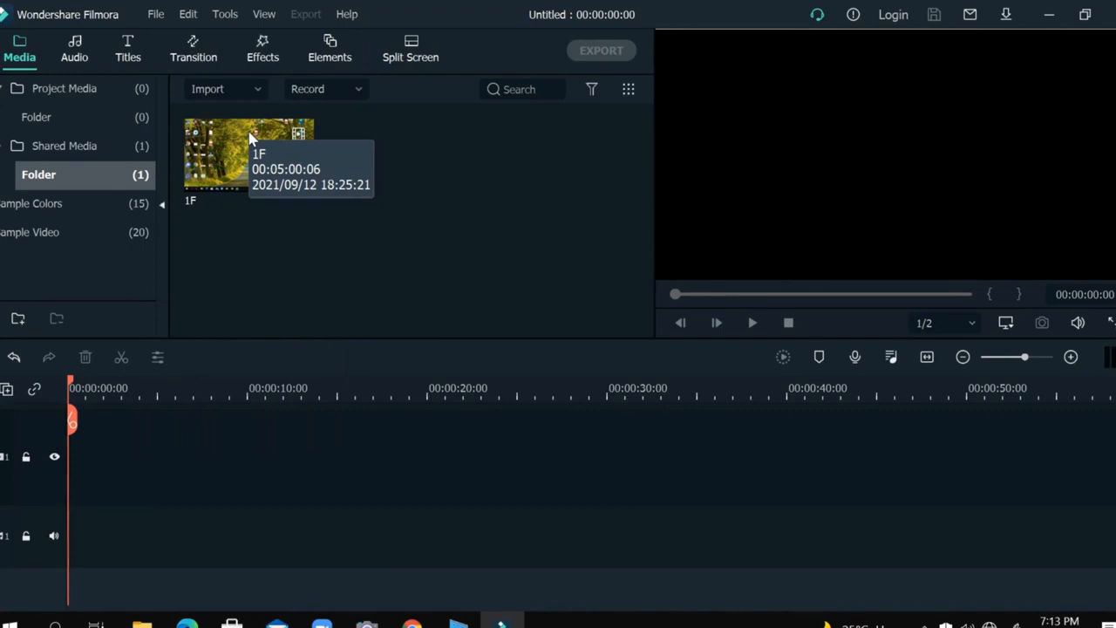
Place the 1F video at the start of the first video track, keeping the project settings of 1920 x 1080 25fps.
{"action": "left_click_drag", "start_coordinate": [250, 138], "coordinate": [71, 452]}
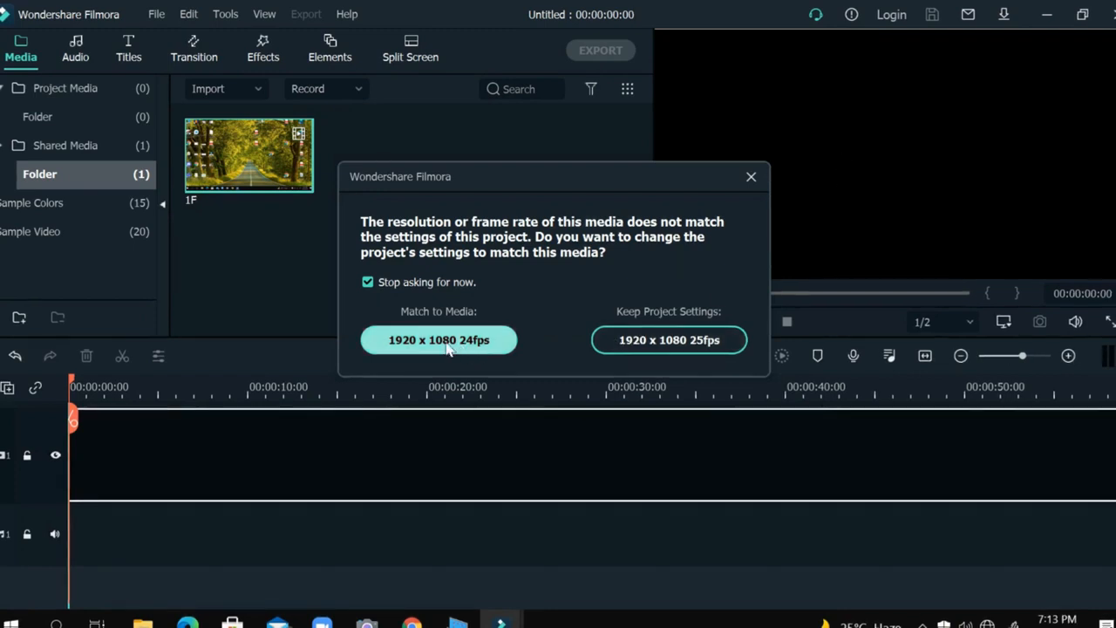
{"action": "left_click", "coordinate": [703, 345]}
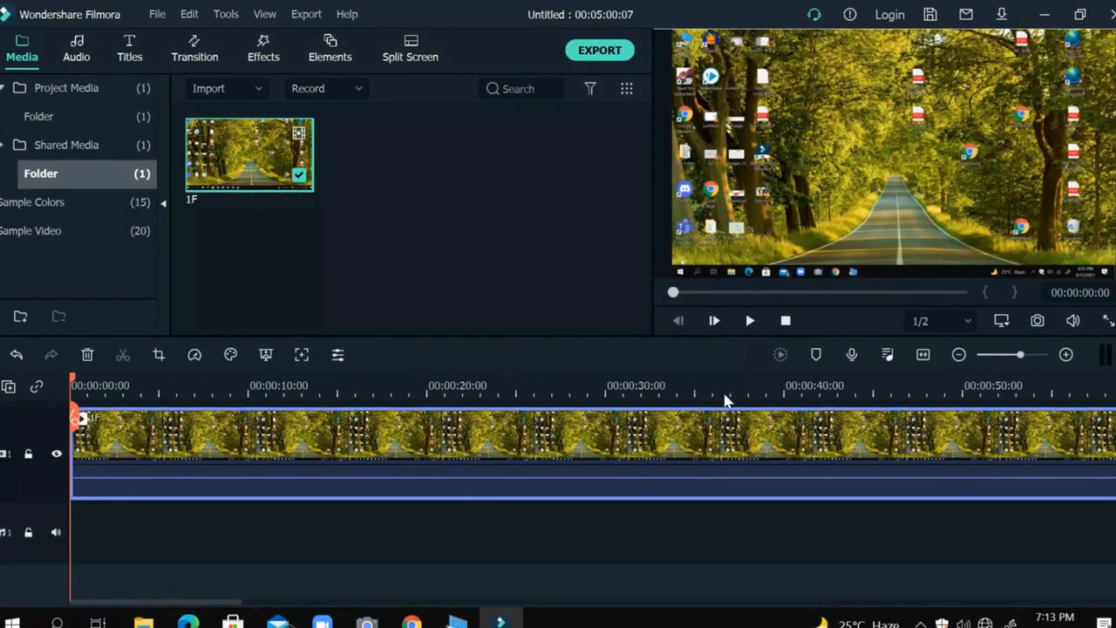
{"action": "left_click_drag", "start_coordinate": [709, 398], "coordinate": [574, 399]}
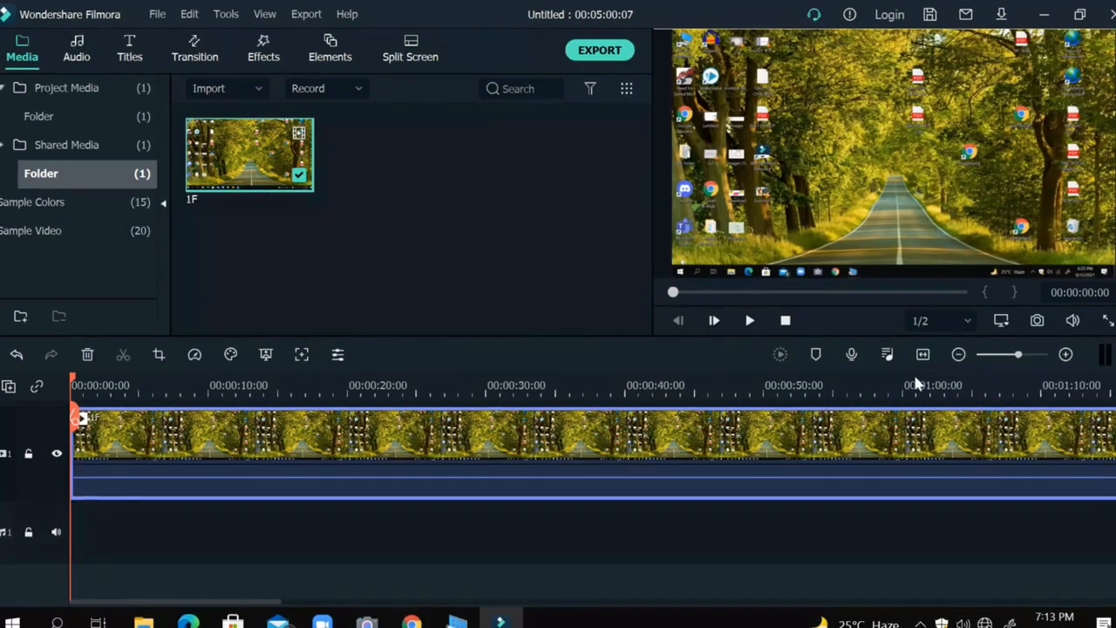
{"action": "left_click", "coordinate": [957, 355]}
{"action": "left_click", "coordinate": [956, 354]}
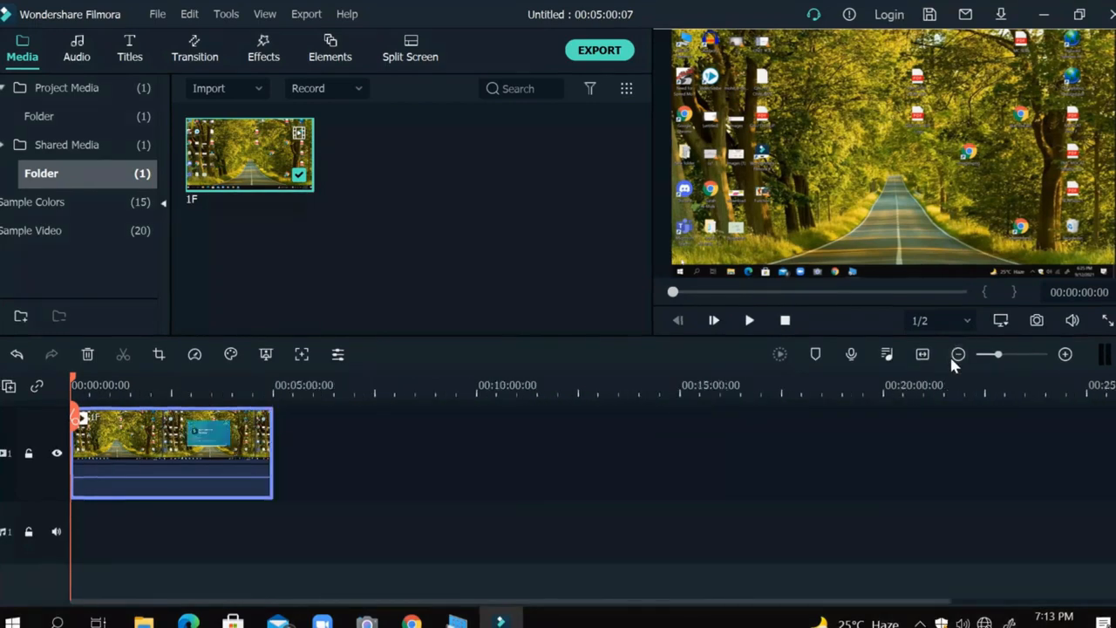
{"action": "left_click", "coordinate": [1065, 354]}
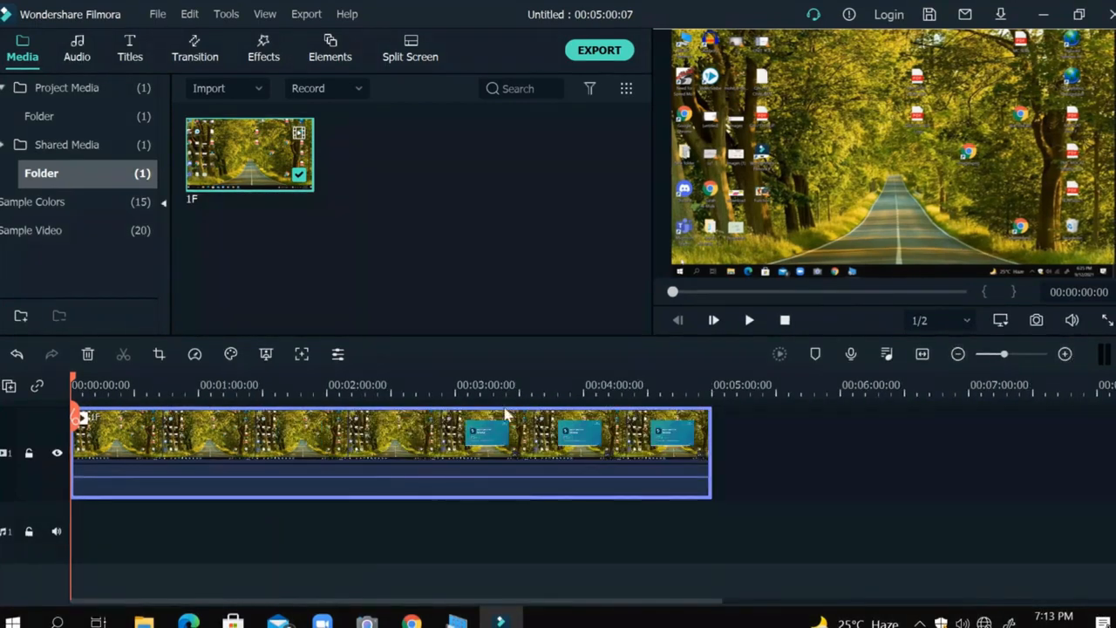
Split the 1F clip at 00:01:49:14 and delete the portion before the cut.
{"action": "left_click", "coordinate": [425, 384]}
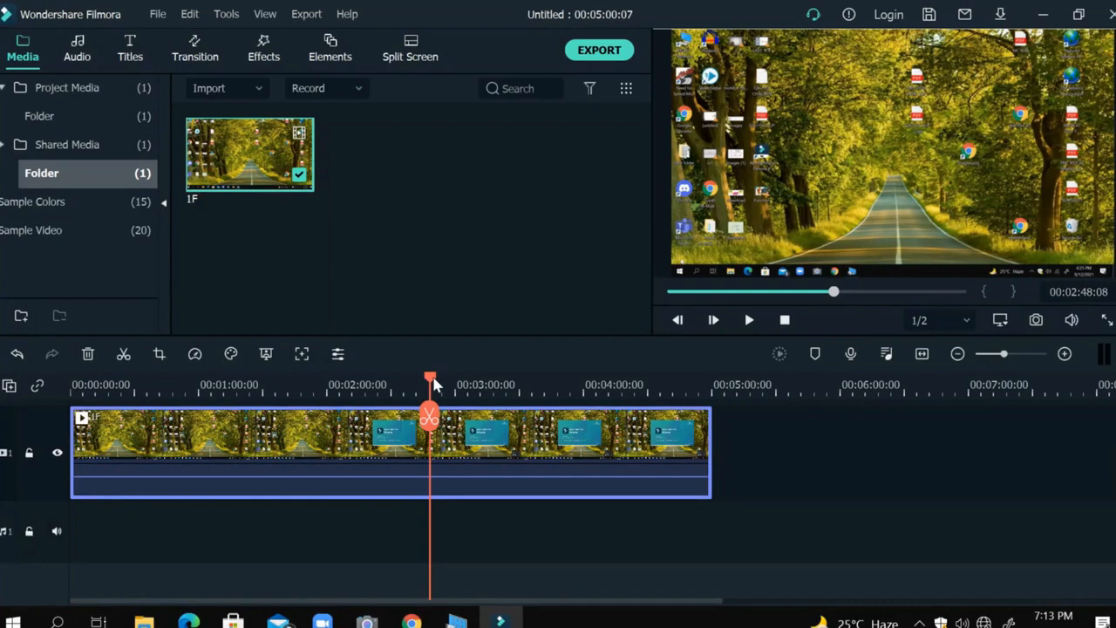
{"action": "left_click", "coordinate": [339, 388]}
{"action": "left_click", "coordinate": [319, 388]}
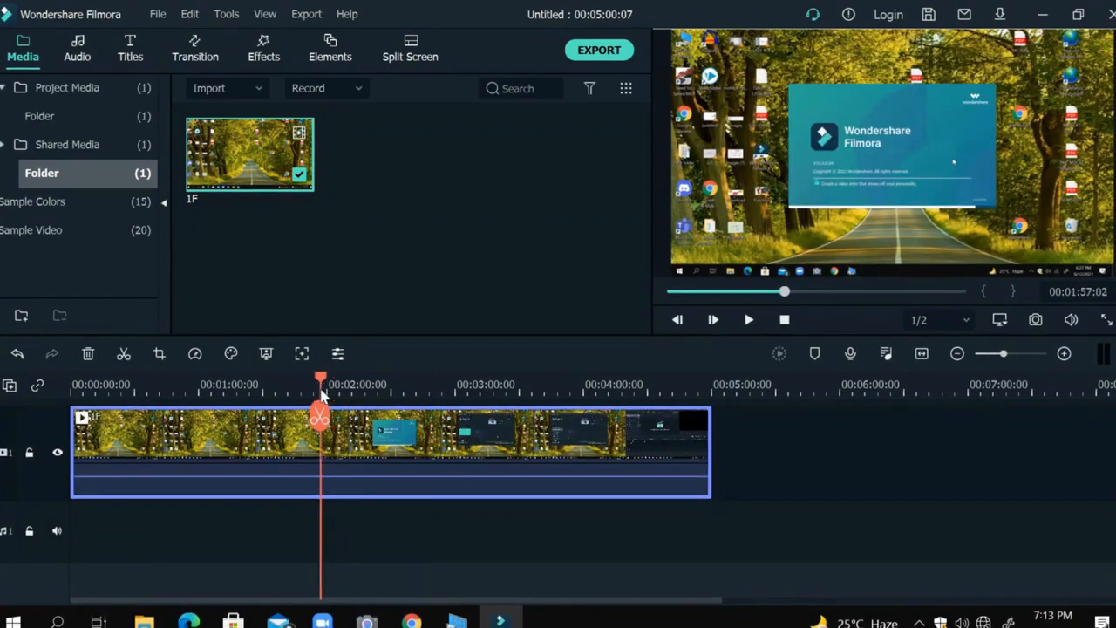
{"action": "left_click", "coordinate": [293, 388]}
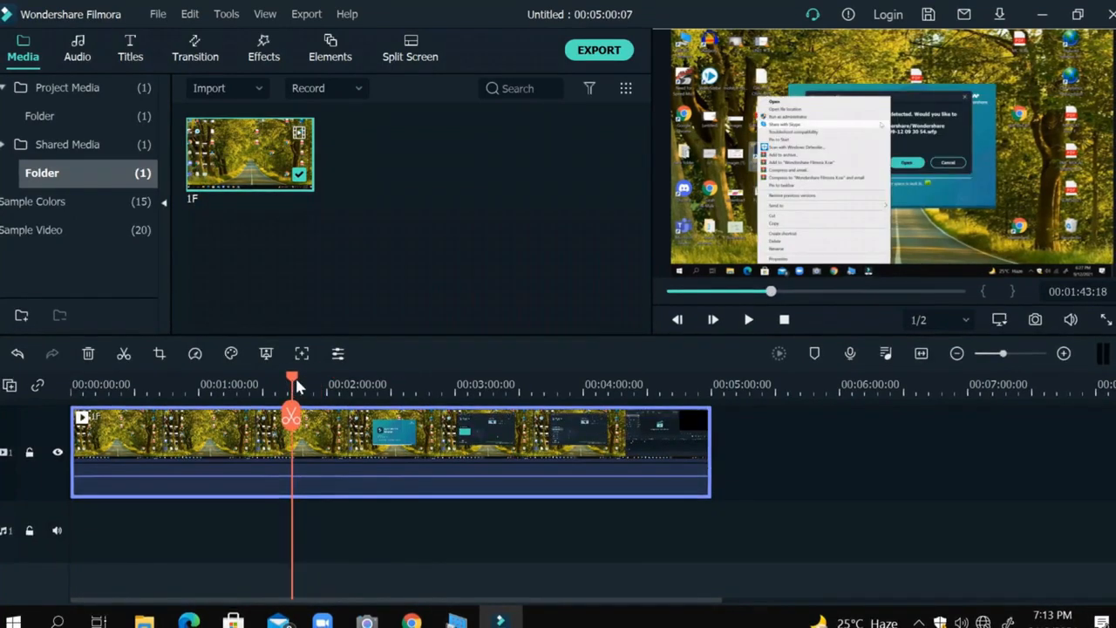
{"action": "left_click", "coordinate": [259, 389]}
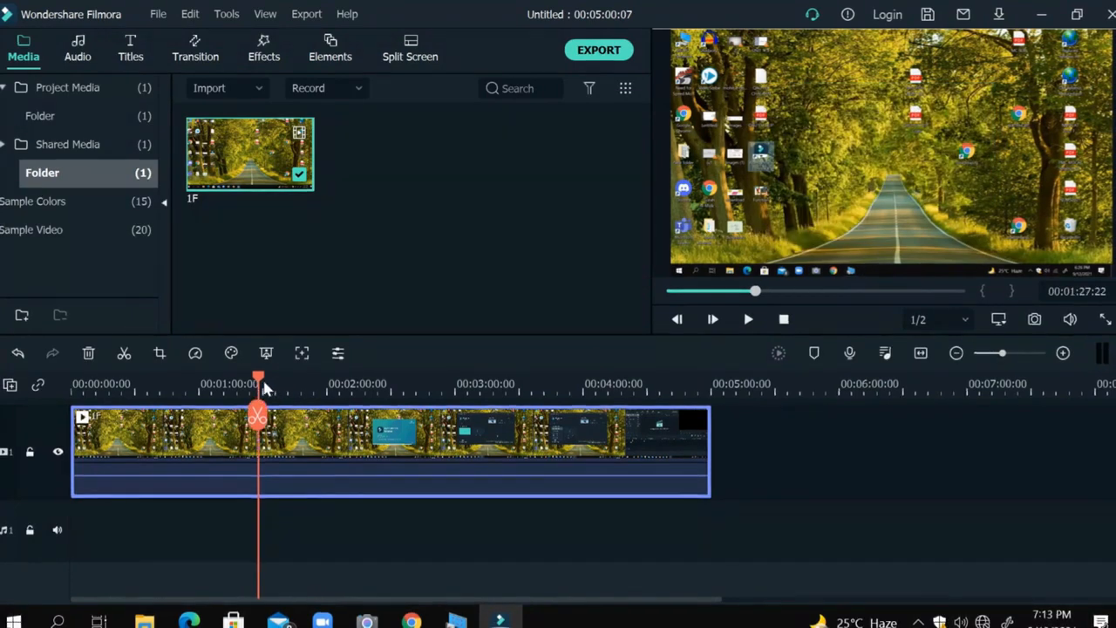
{"action": "left_click_drag", "start_coordinate": [260, 381], "coordinate": [297, 376]}
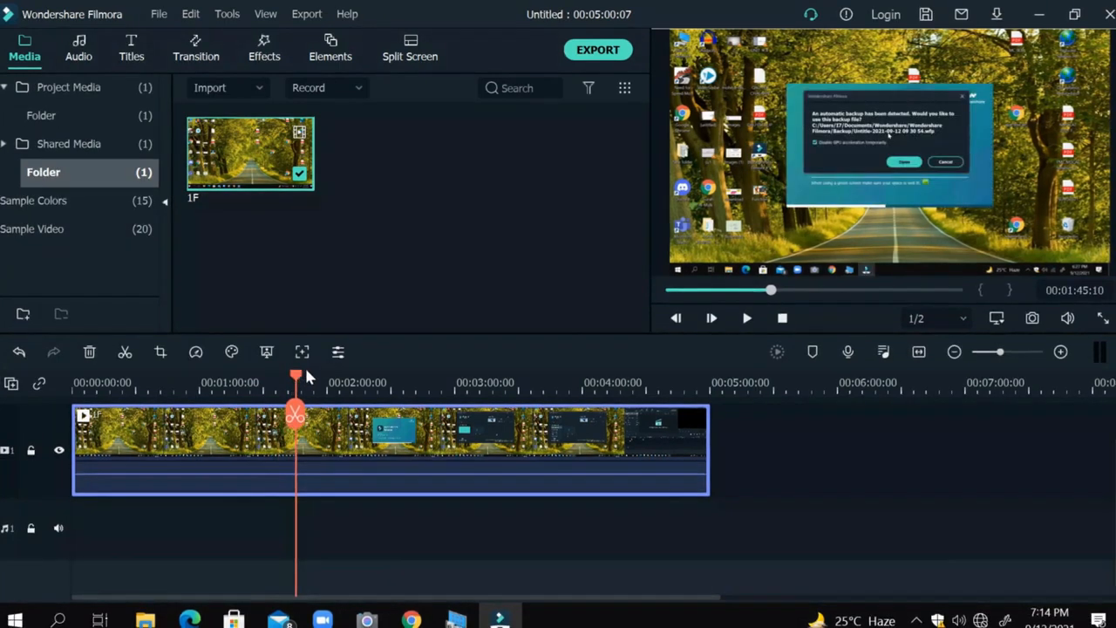
{"action": "left_click", "coordinate": [305, 381]}
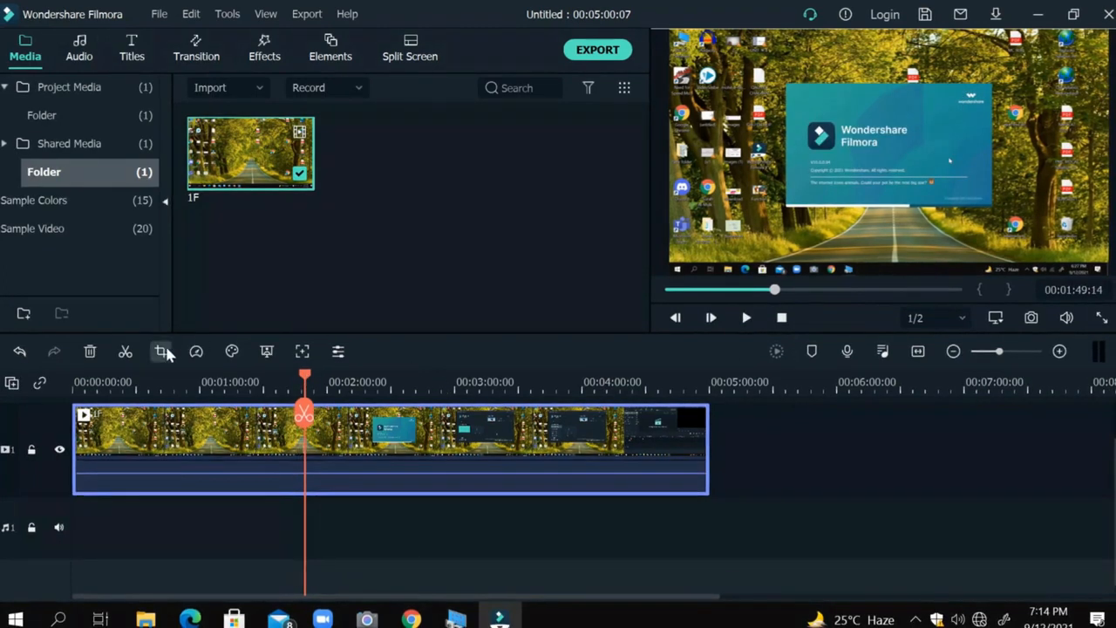
{"action": "left_click", "coordinate": [124, 352]}
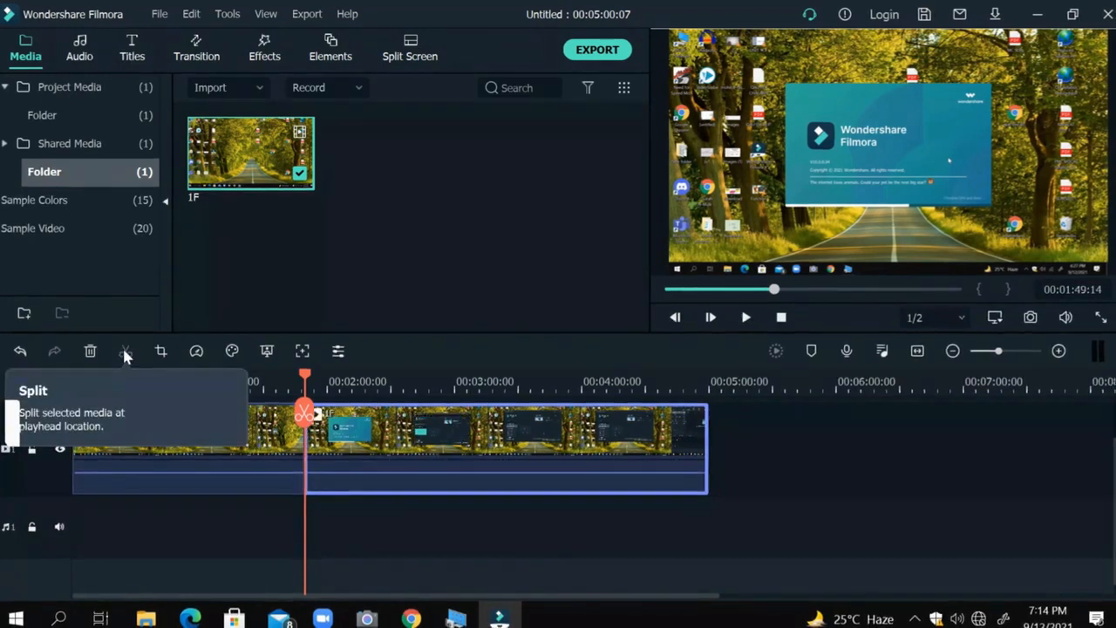
{"action": "left_click", "coordinate": [245, 452]}
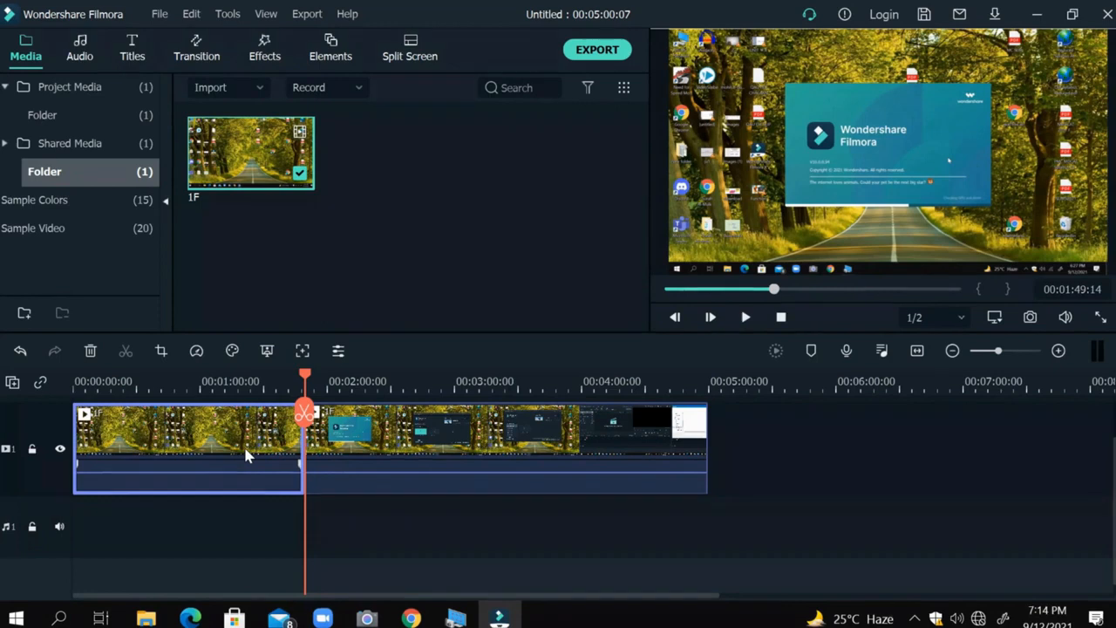
{"action": "key", "text": "Delete"}
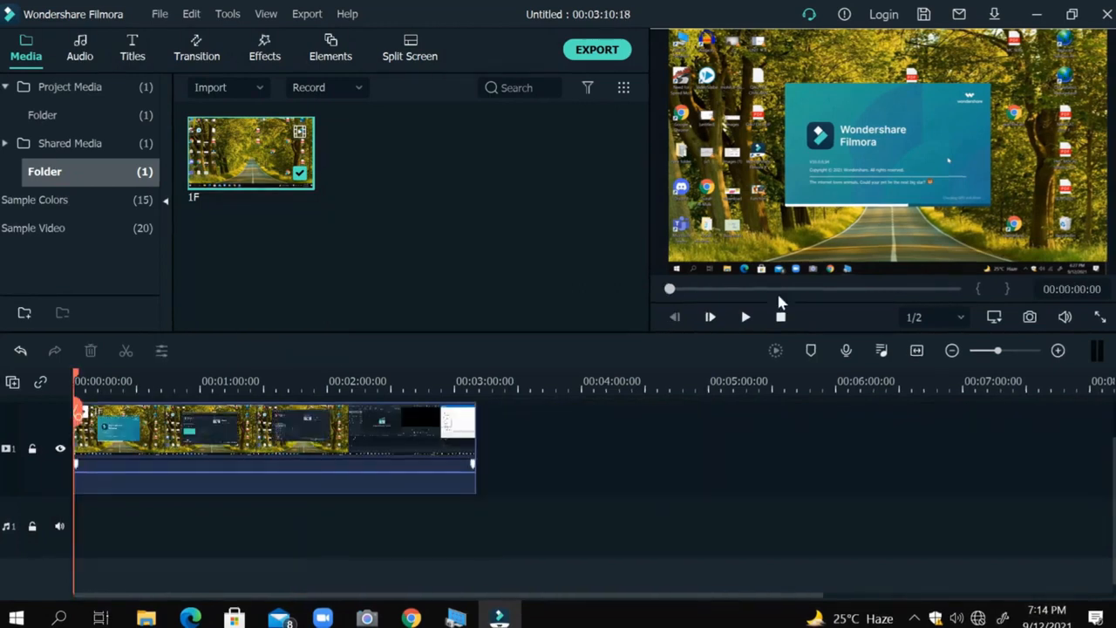
Split the remaining 1F clip at 00:02:27:22.
{"action": "left_click", "coordinate": [397, 381]}
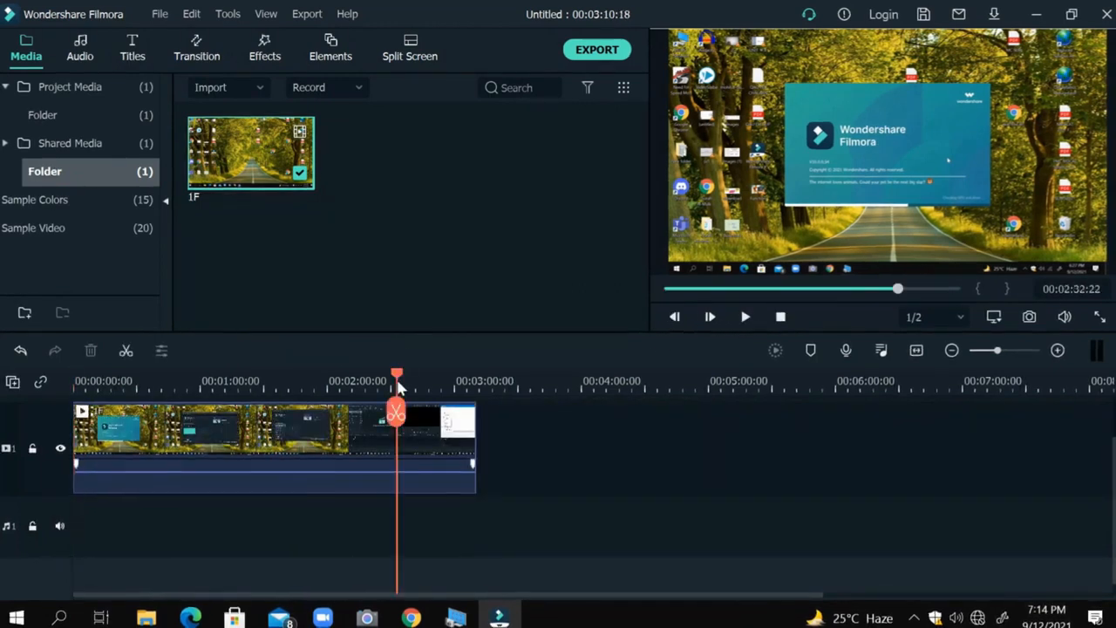
{"action": "left_click", "coordinate": [464, 386]}
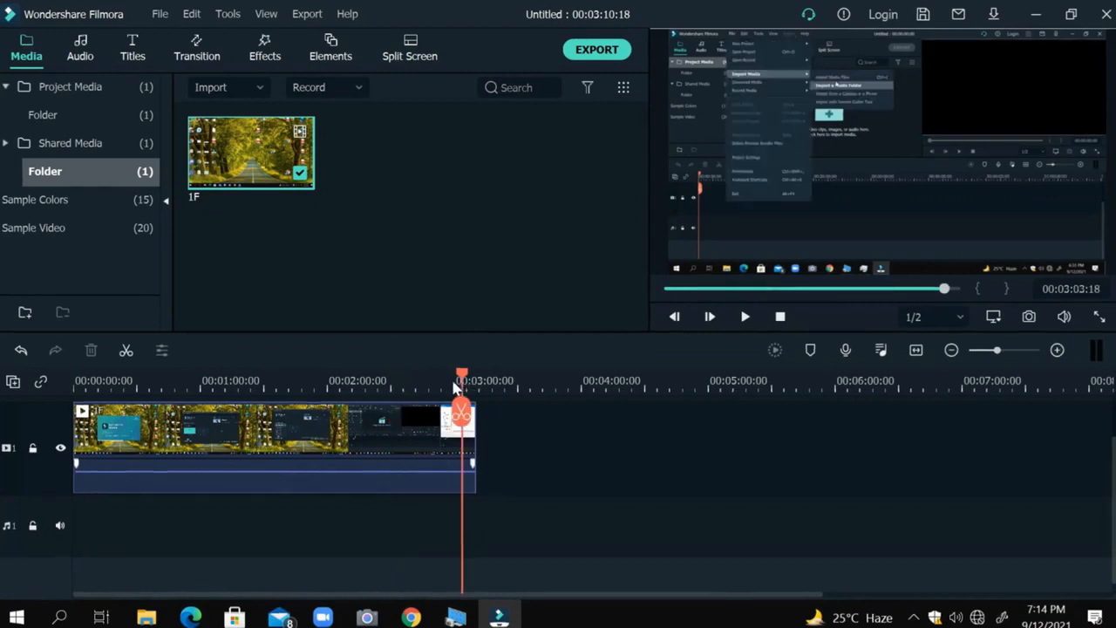
{"action": "left_click", "coordinate": [392, 382]}
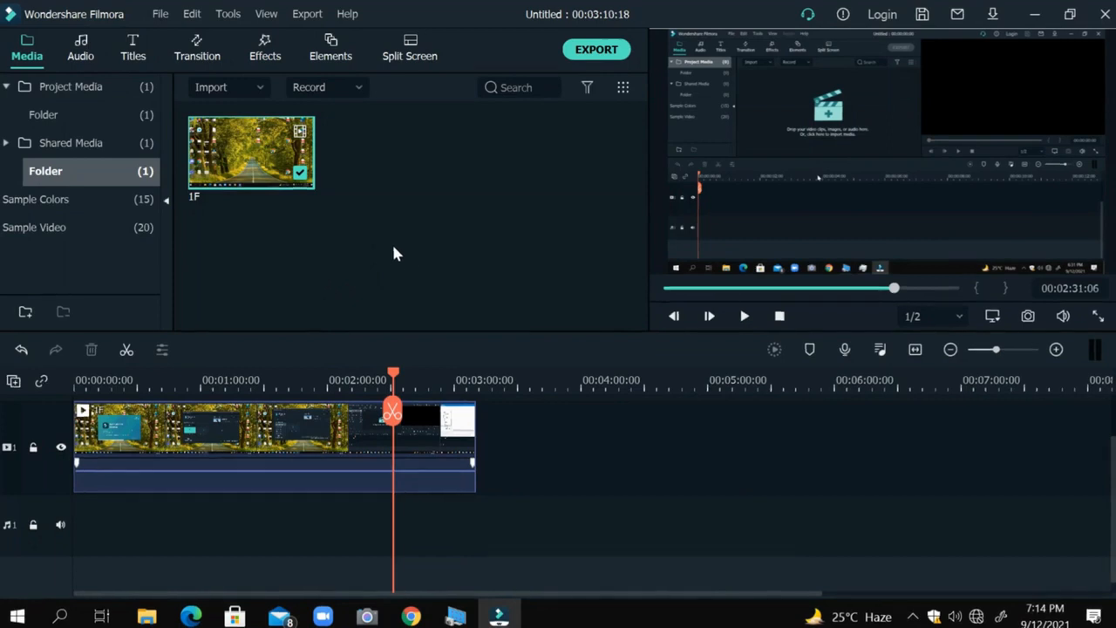
{"action": "left_click", "coordinate": [328, 373]}
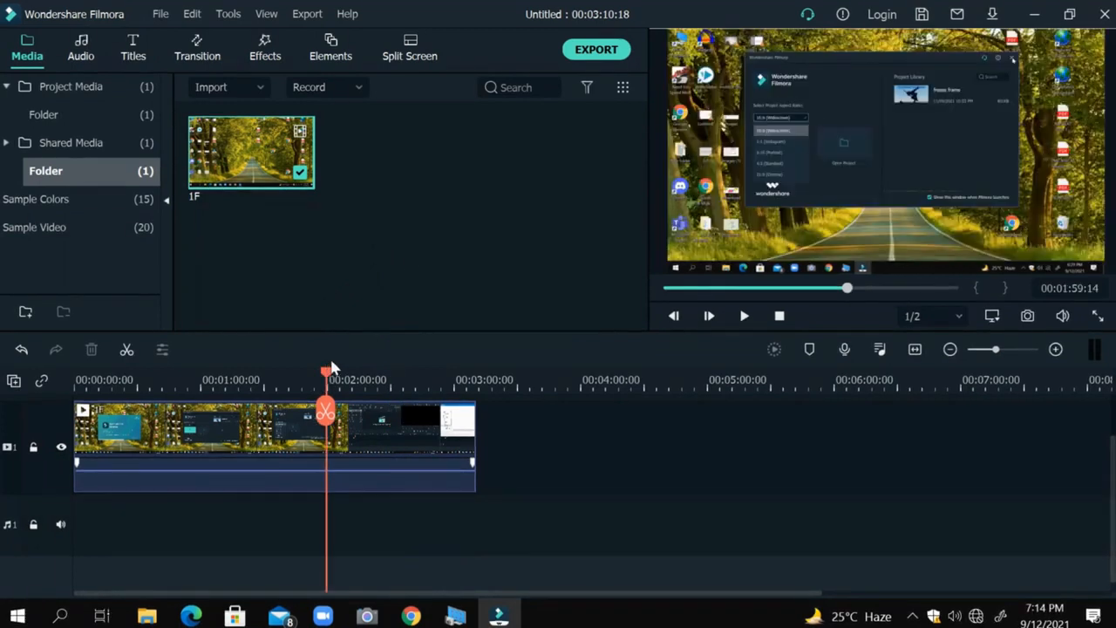
{"action": "left_click", "coordinate": [344, 372]}
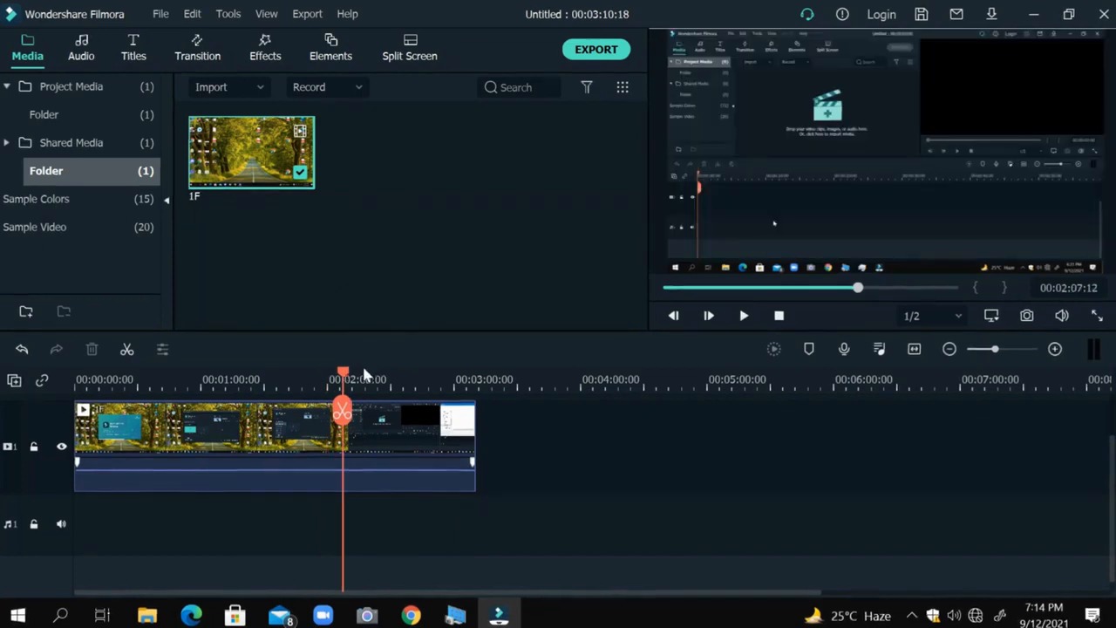
{"action": "left_click", "coordinate": [363, 370]}
{"action": "left_click", "coordinate": [388, 371]}
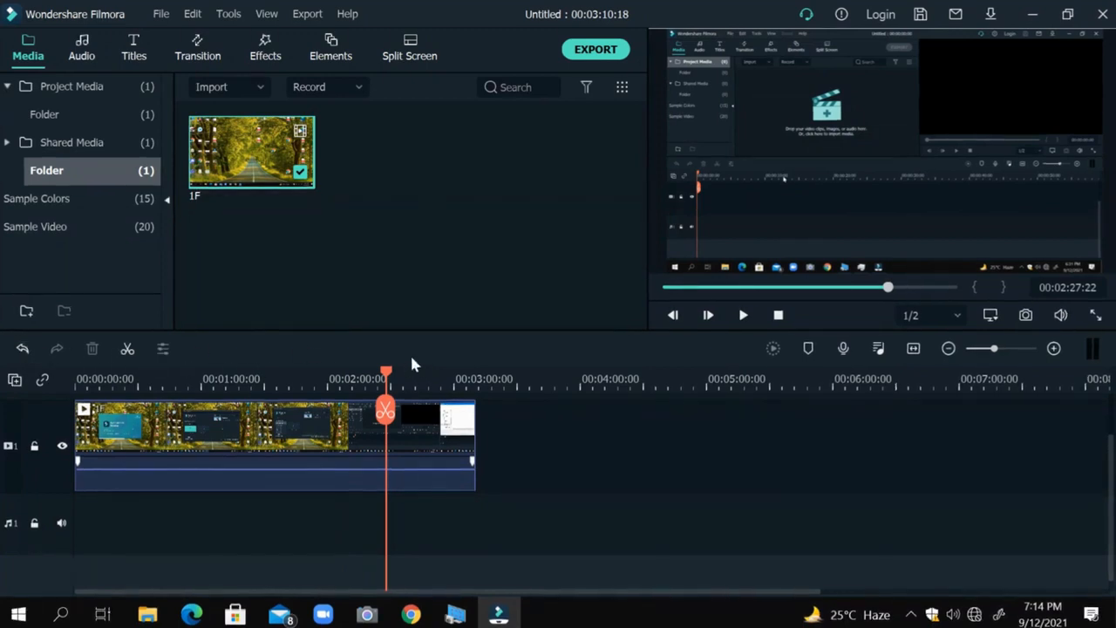
{"action": "left_click", "coordinate": [127, 348]}
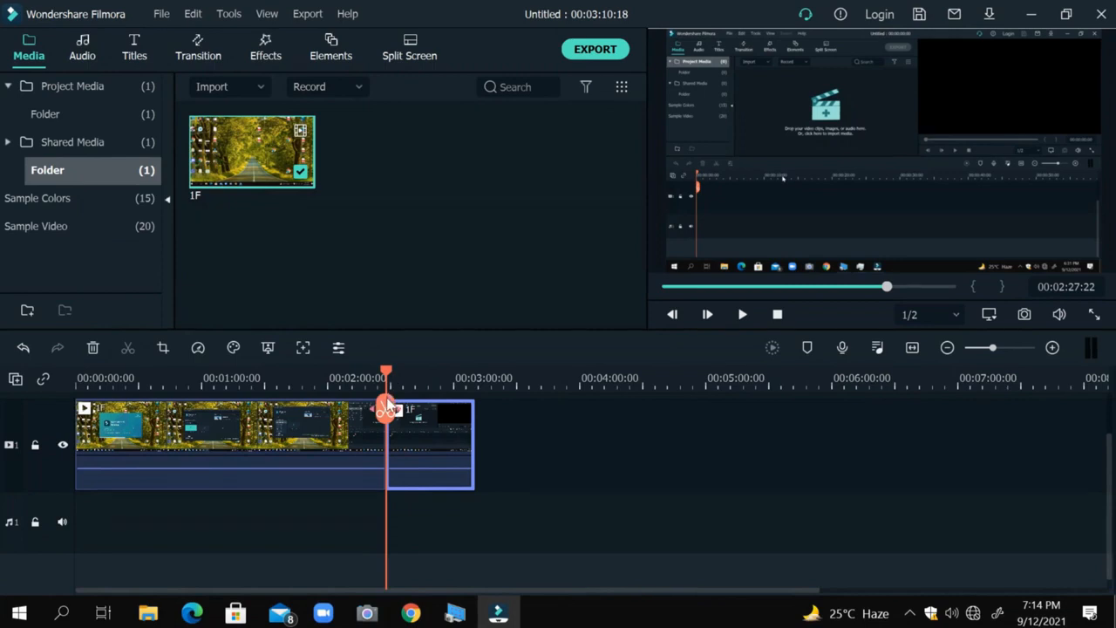
Undo the last split of the 1F clip and return the playhead to the start of the timeline.
{"action": "left_click_drag", "start_coordinate": [386, 408], "coordinate": [462, 526]}
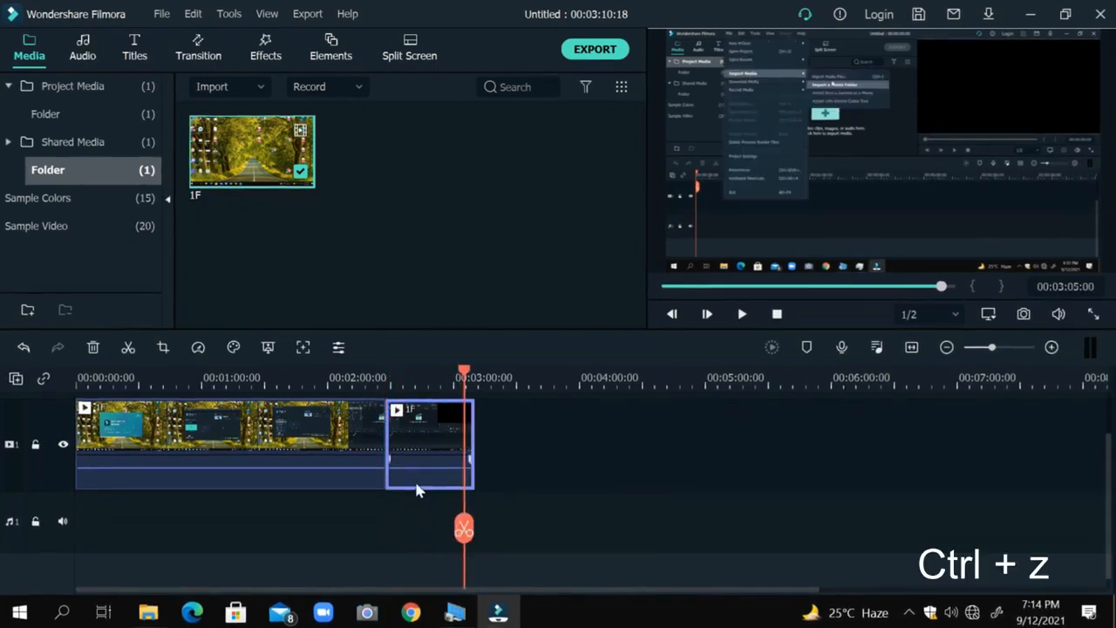
{"action": "key", "text": "ctrl+z"}
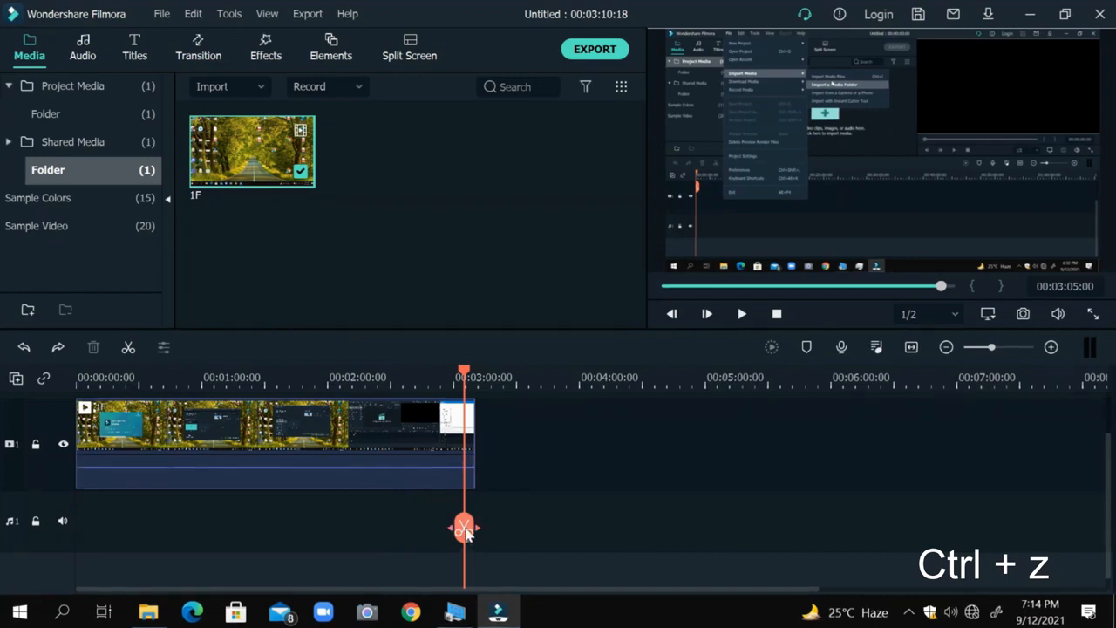
{"action": "left_click_drag", "start_coordinate": [466, 534], "coordinate": [65, 392]}
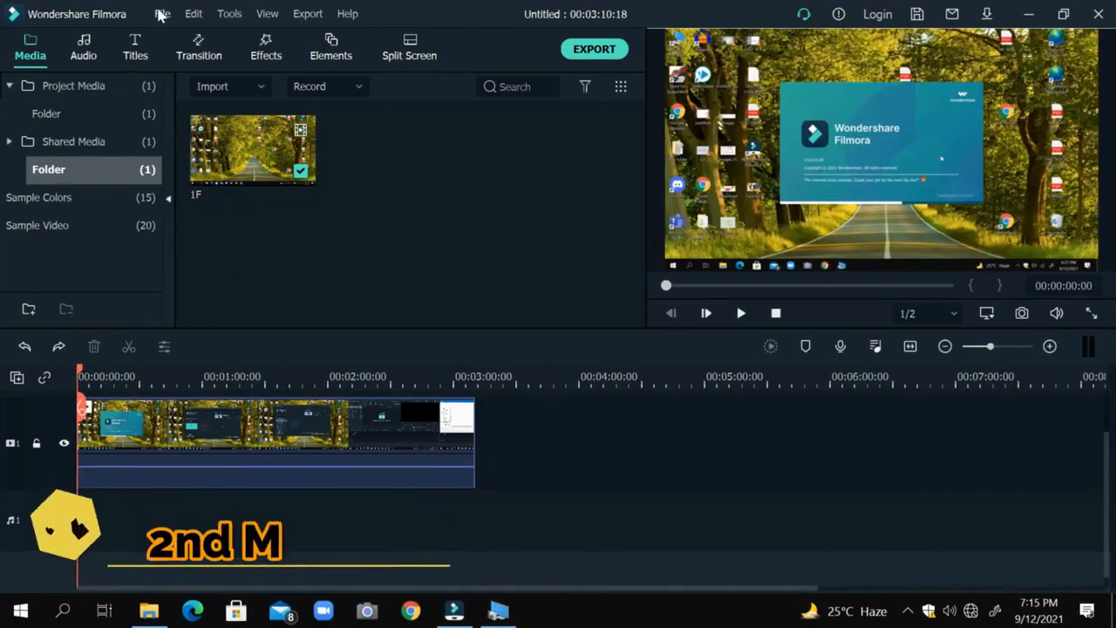
{"action": "left_click", "coordinate": [161, 13]}
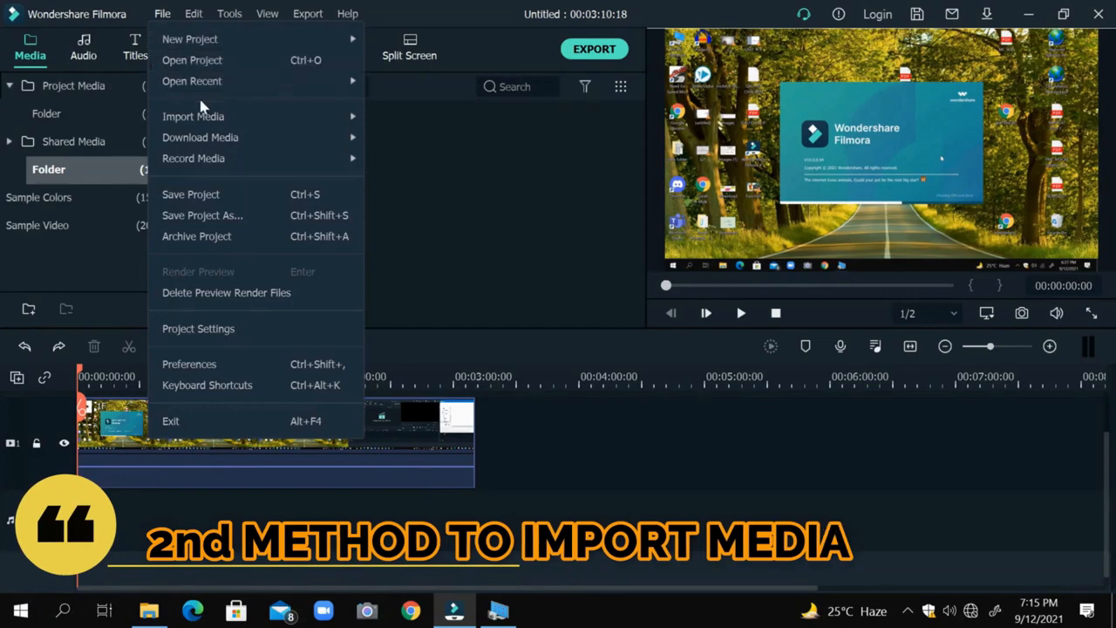
{"action": "mouse_move", "coordinate": [205, 119]}
{"action": "left_click", "coordinate": [387, 125]}
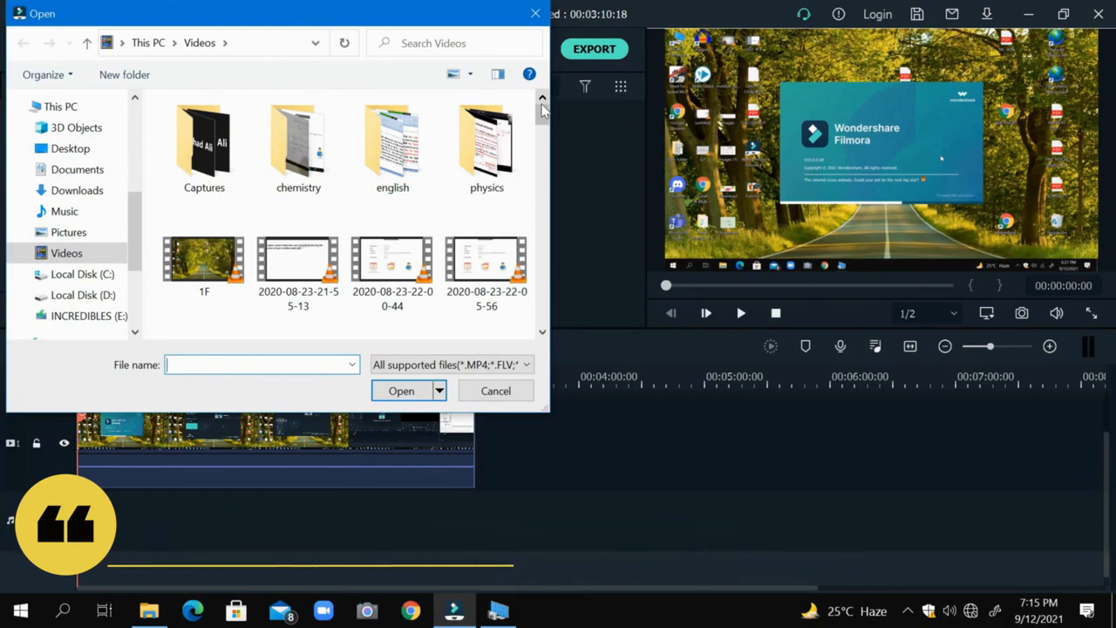
{"action": "left_click_drag", "start_coordinate": [542, 118], "coordinate": [540, 312]}
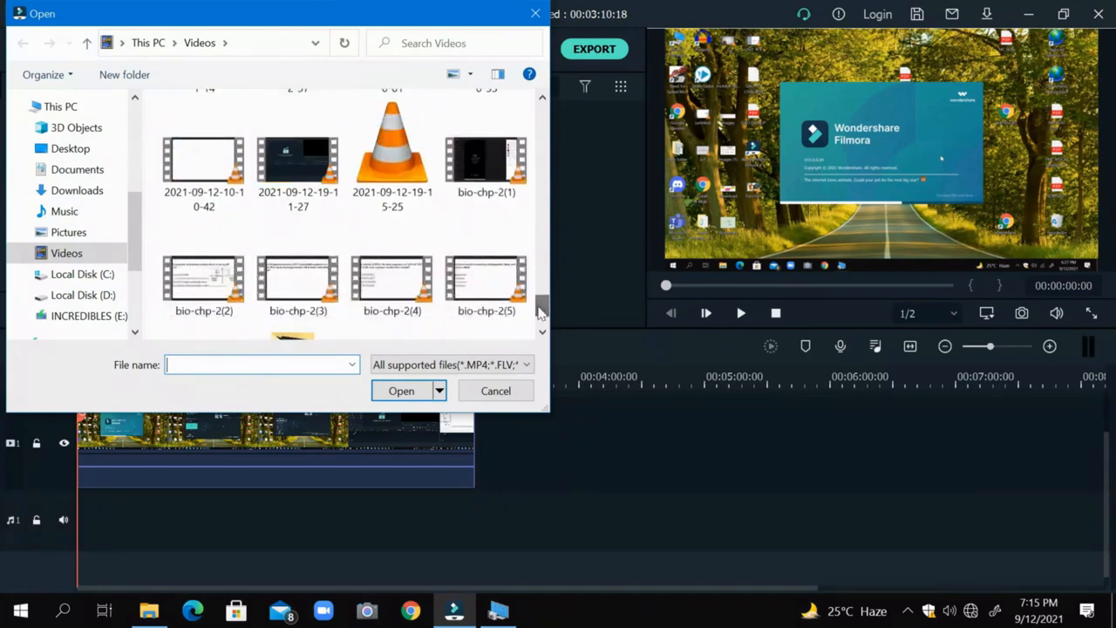
{"action": "left_click", "coordinate": [306, 150]}
{"action": "double_click", "coordinate": [311, 155]}
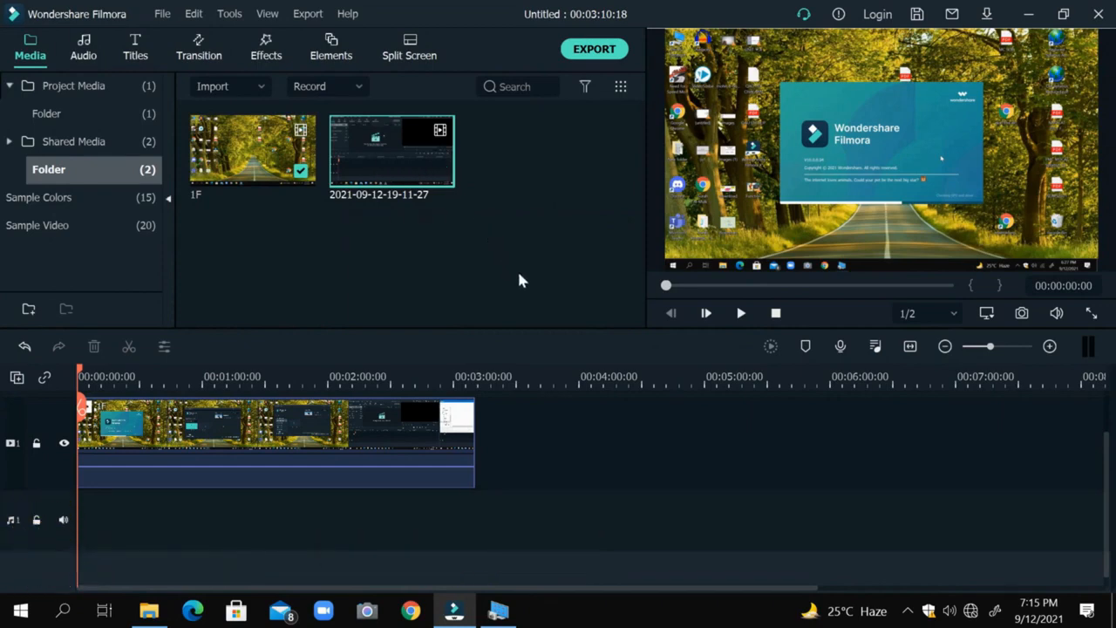
{"action": "left_click_drag", "start_coordinate": [540, 357], "coordinate": [481, 404]}
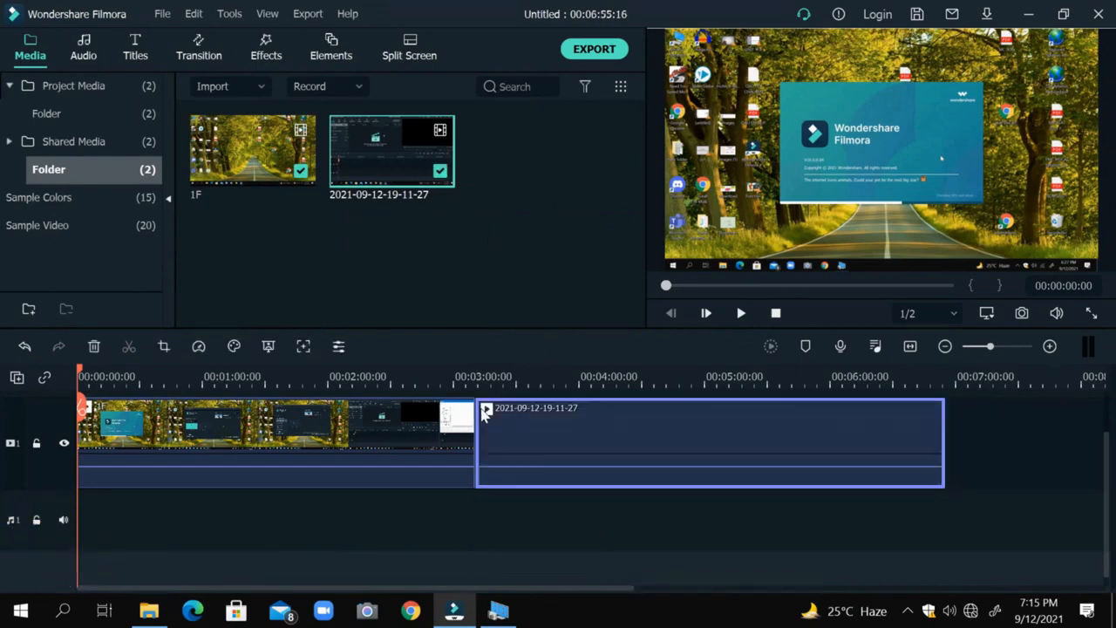
{"action": "left_click", "coordinate": [486, 378]}
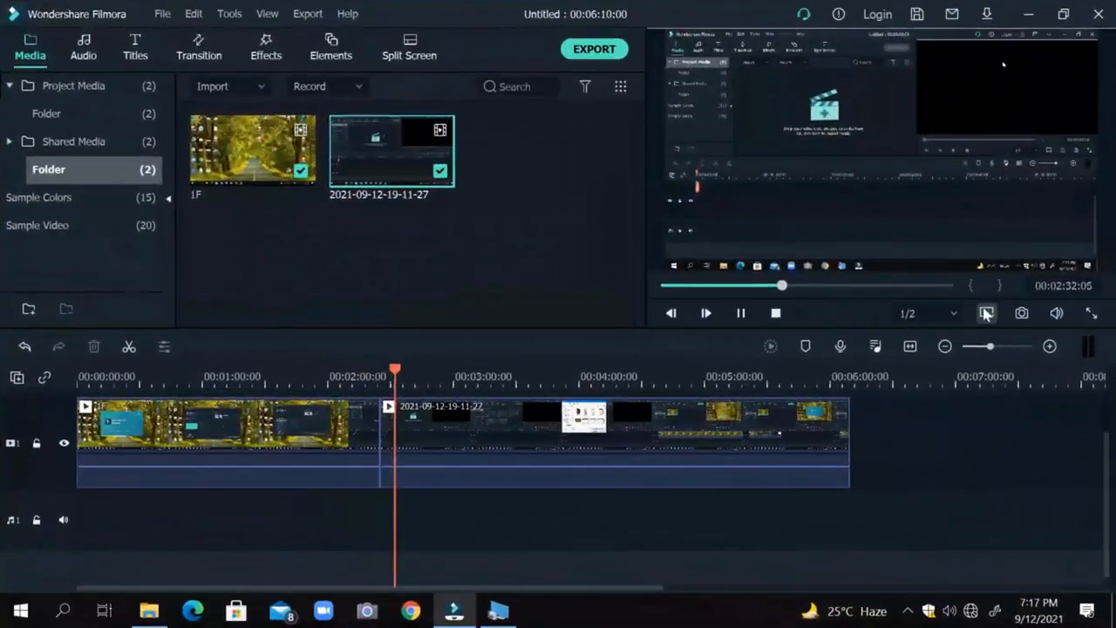
Open the project settings and look through the available aspect ratios.
{"action": "left_click", "coordinate": [987, 312]}
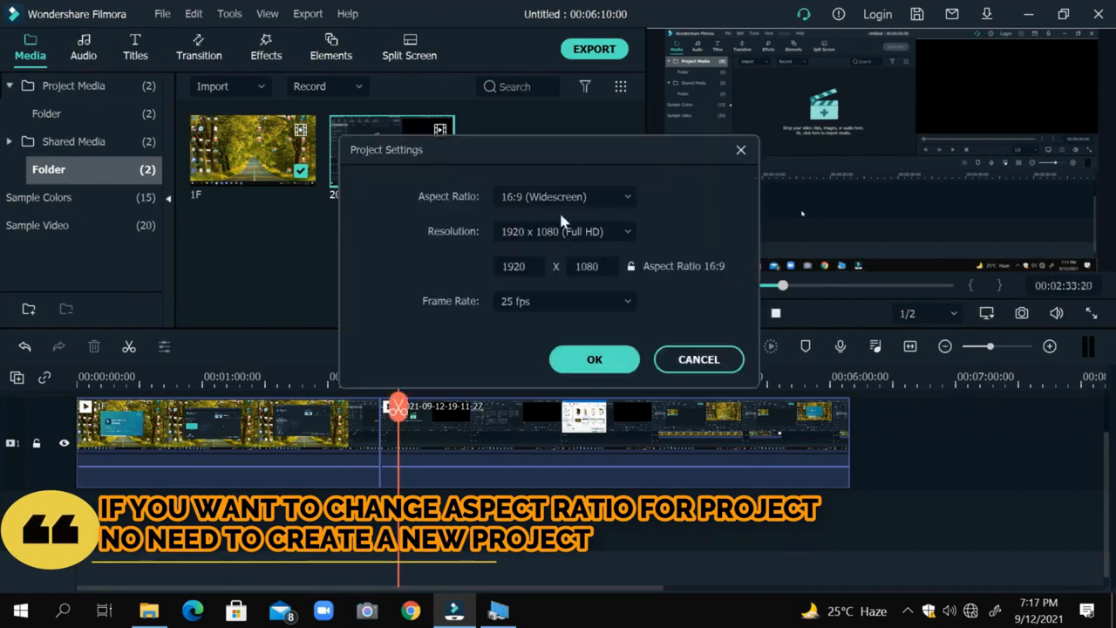
{"action": "left_click", "coordinate": [553, 197]}
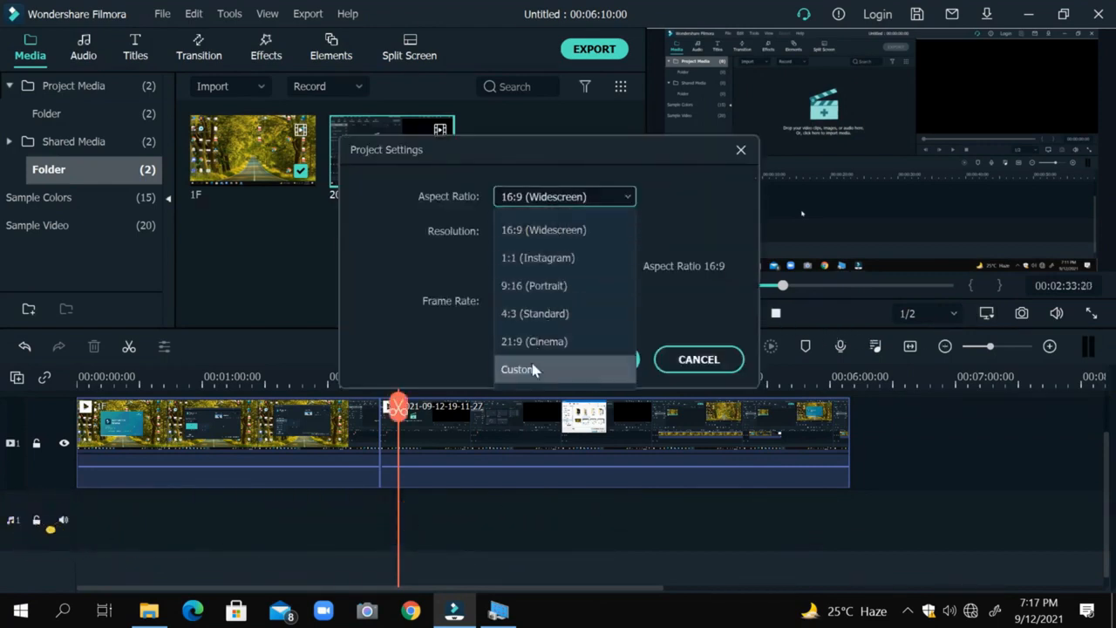
{"action": "left_click", "coordinate": [738, 187]}
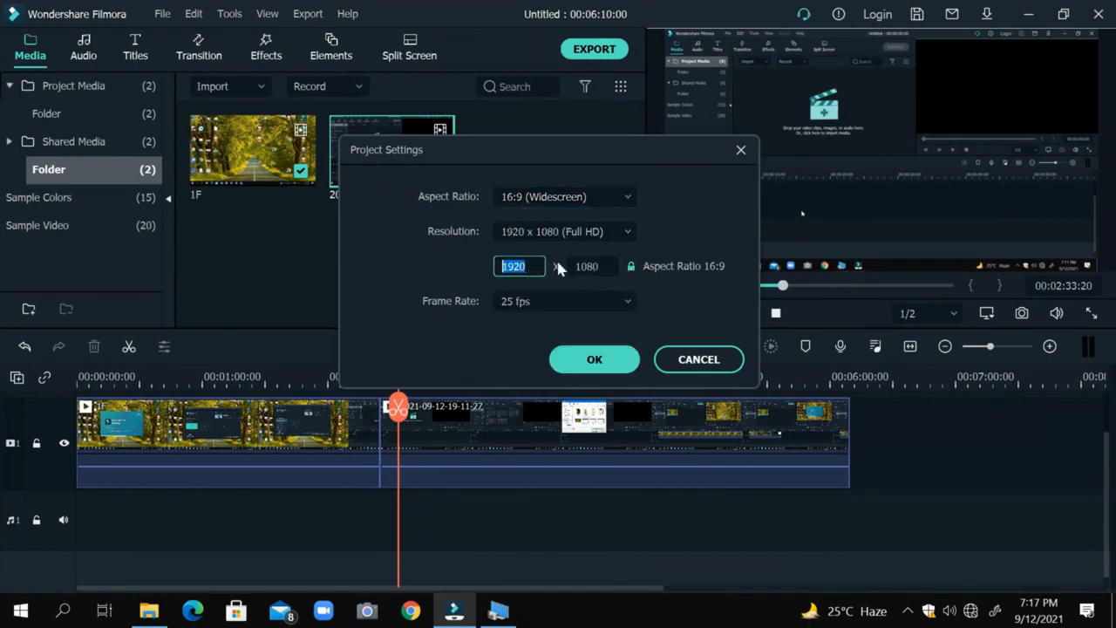
Unlock the aspect ratio and try custom resolution widths of 1918 and 3356 with the height at 1080.
{"action": "left_click", "coordinate": [631, 267]}
{"action": "left_click", "coordinate": [538, 271]}
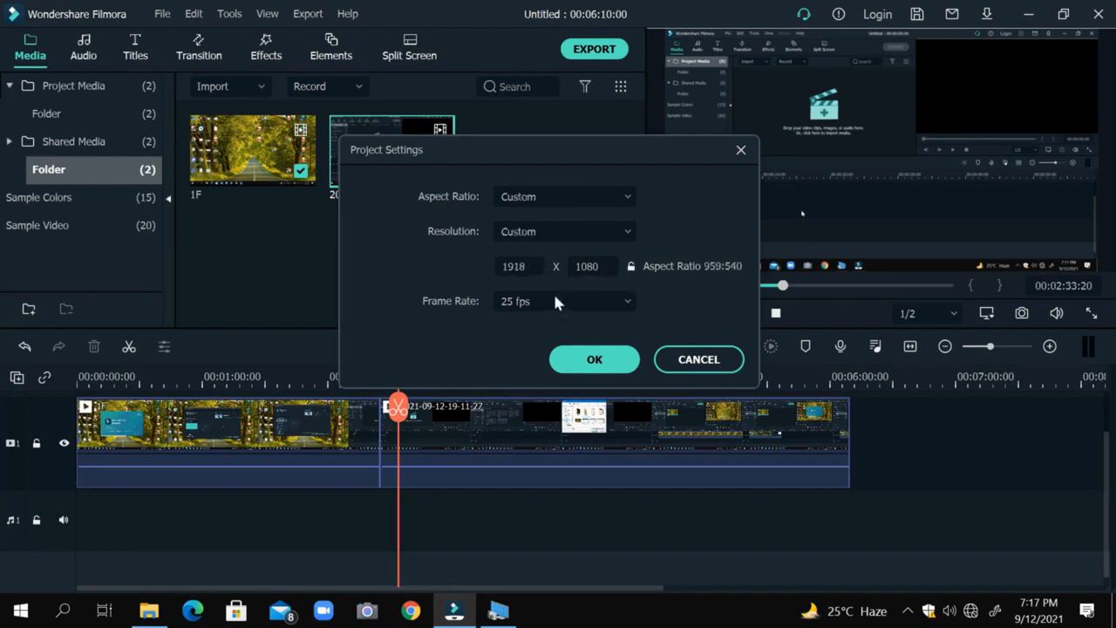
{"action": "left_click_drag", "start_coordinate": [558, 308], "coordinate": [689, 299]}
{"action": "left_click_drag", "start_coordinate": [800, 277], "coordinate": [751, 278]}
{"action": "left_click_drag", "start_coordinate": [676, 293], "coordinate": [535, 266]}
{"action": "left_click", "coordinate": [533, 266]}
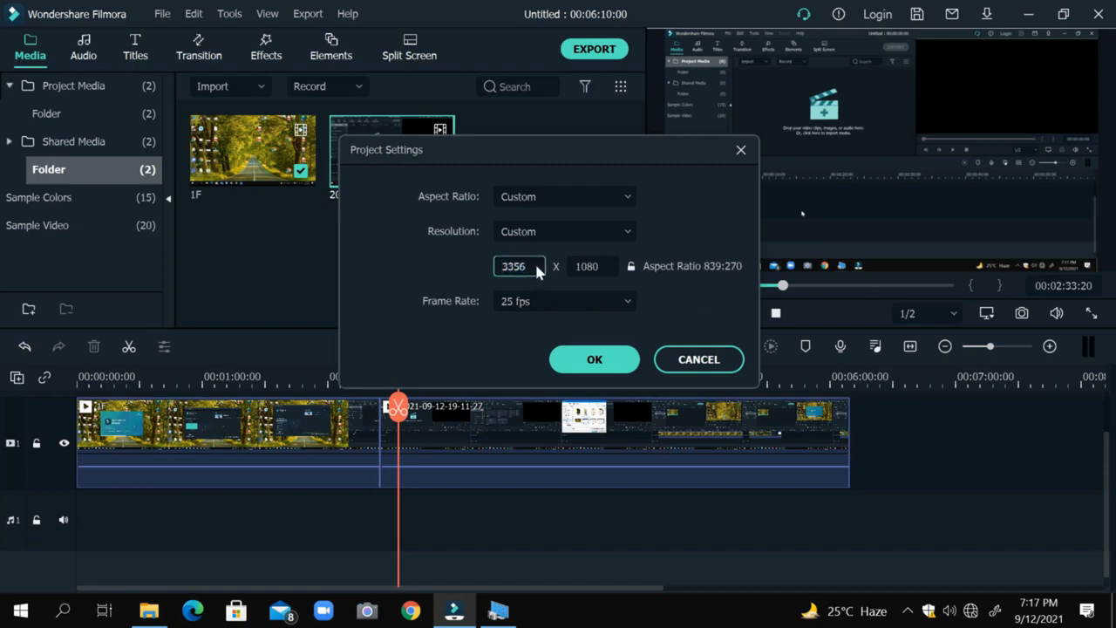
Set the resolution width to 1920 and lock the aspect ratio at 16:9.
{"action": "double_click", "coordinate": [538, 272]}
{"action": "type", "text": "1920"}
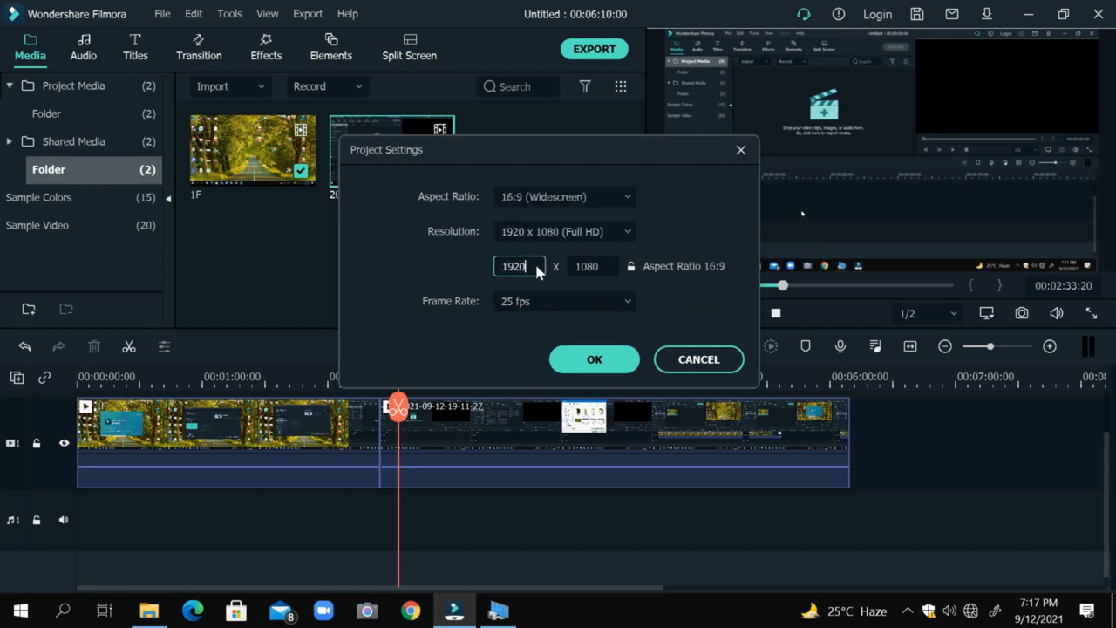
{"action": "left_click", "coordinate": [634, 267]}
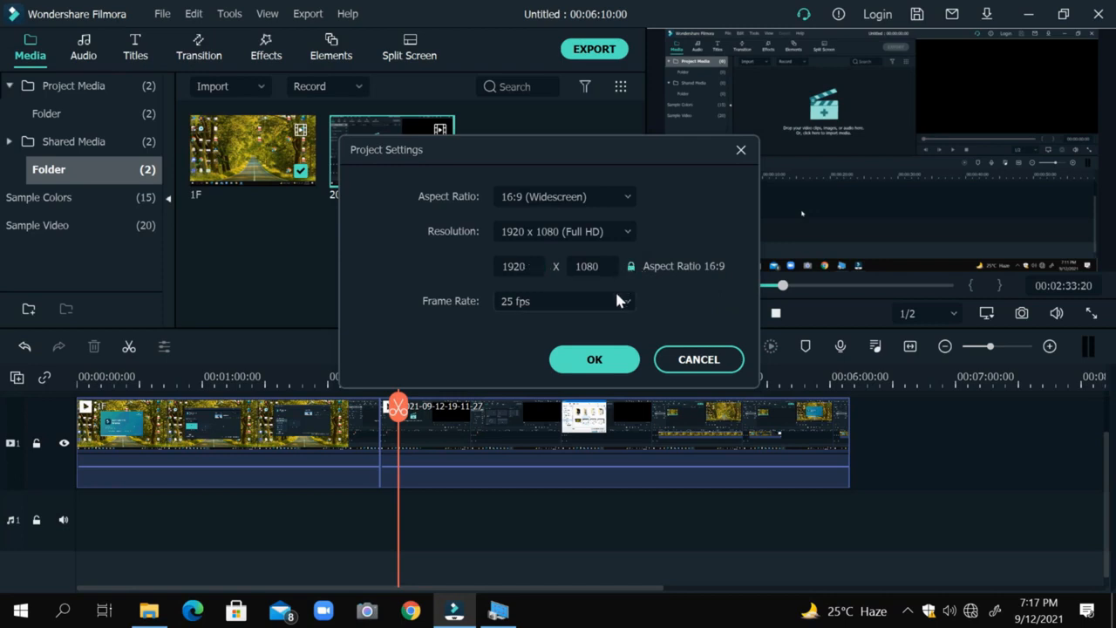
Look through the available frame rates, keep 25 fps, and apply the project settings.
{"action": "left_click", "coordinate": [615, 302]}
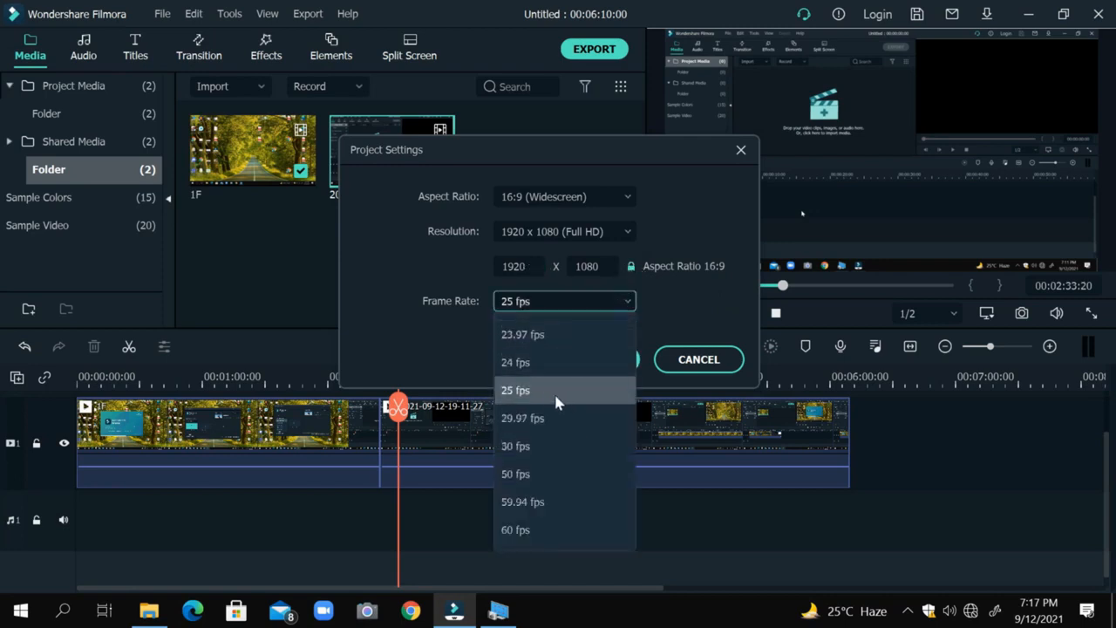
{"action": "left_click", "coordinate": [557, 400]}
{"action": "left_click", "coordinate": [591, 305]}
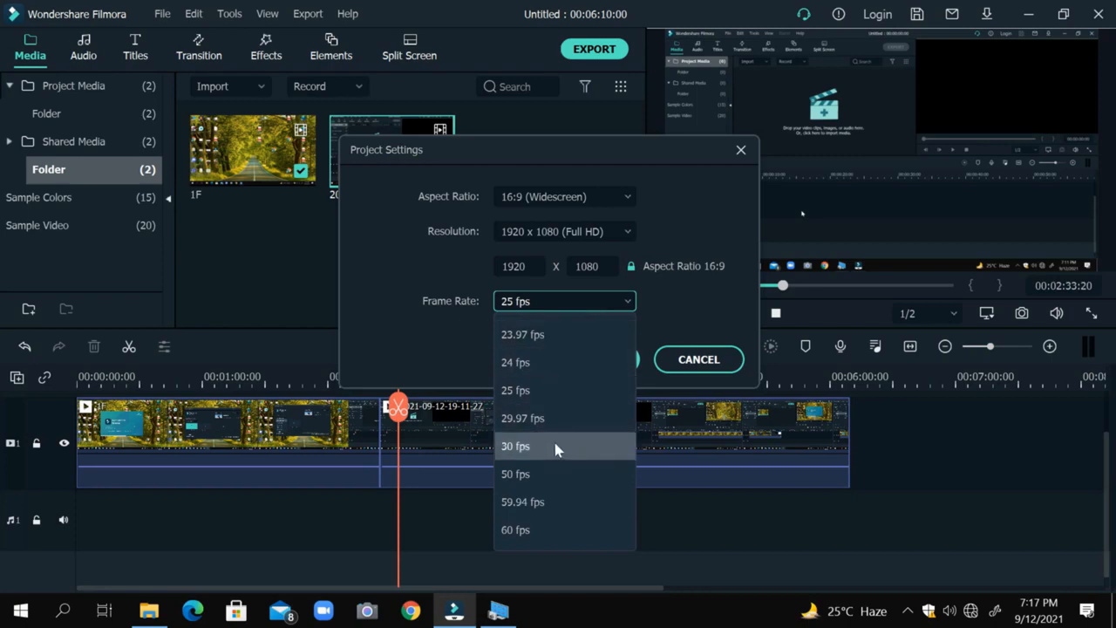
{"action": "left_click", "coordinate": [690, 335]}
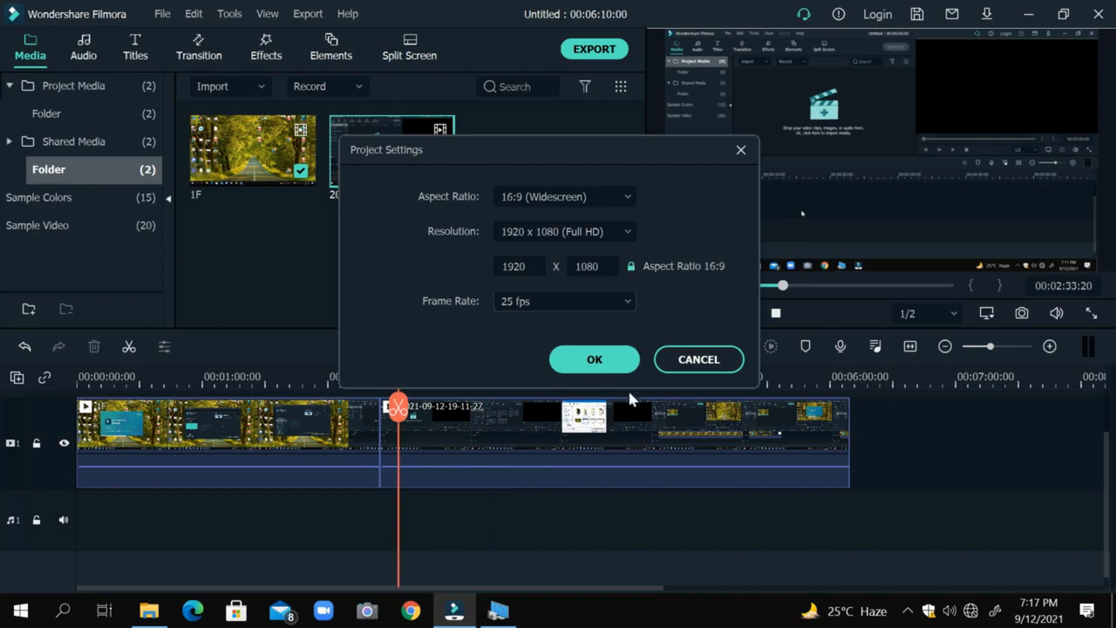
{"action": "left_click", "coordinate": [613, 365]}
{"action": "left_click", "coordinate": [610, 361]}
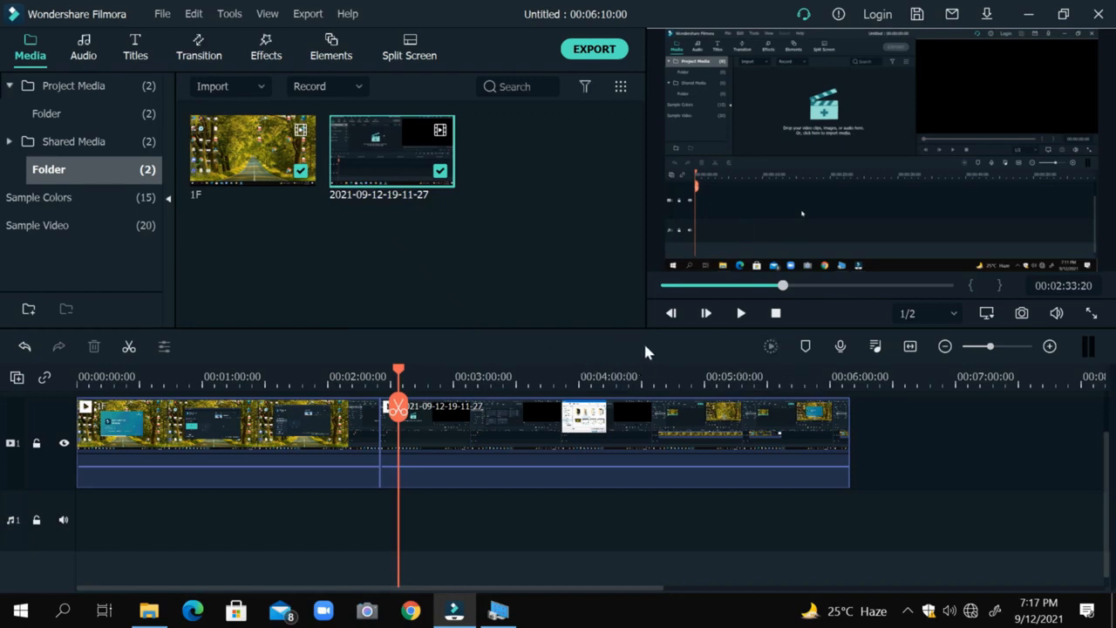
{"action": "left_click_drag", "start_coordinate": [440, 371], "coordinate": [520, 369]}
{"action": "left_click_drag", "start_coordinate": [577, 373], "coordinate": [819, 368]}
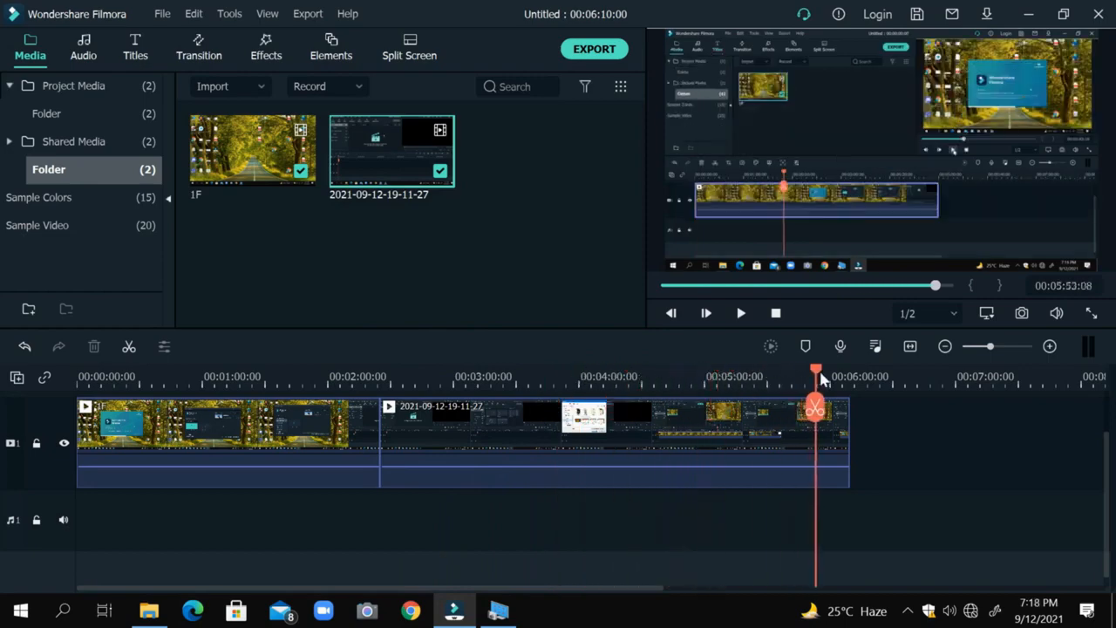